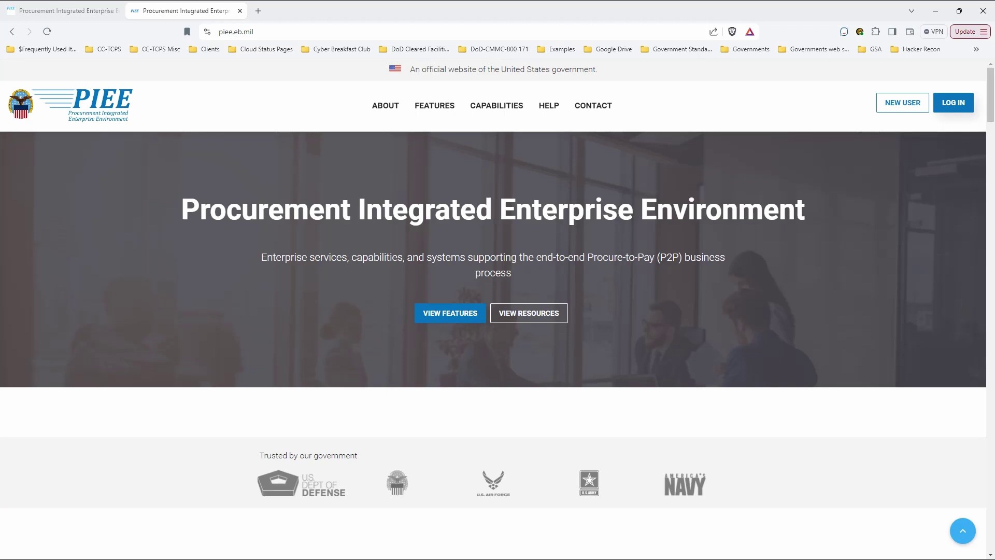
# Begin a new PIEE user registration from the help page and agree to the Privacy Act Statement
pyautogui.click(902, 103)
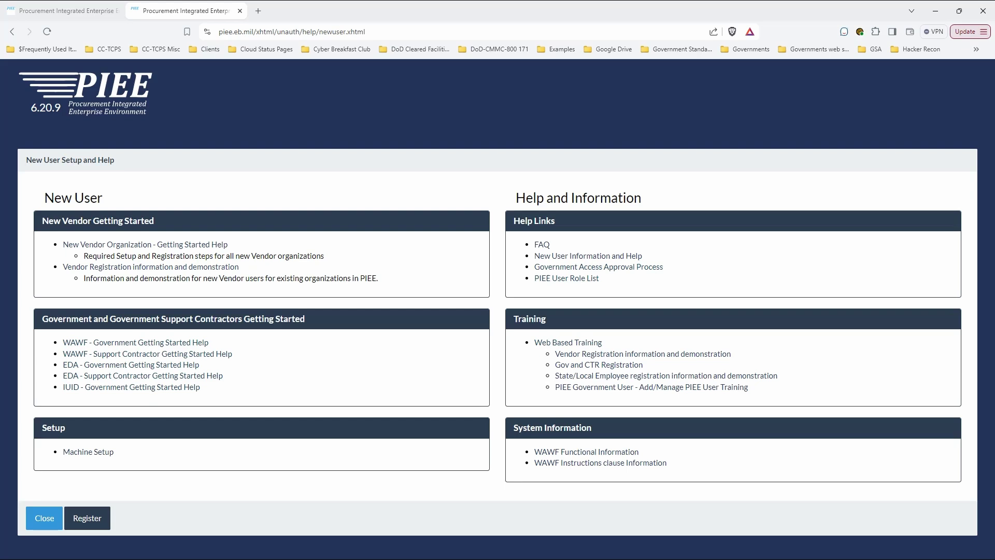
pyautogui.click(87, 517)
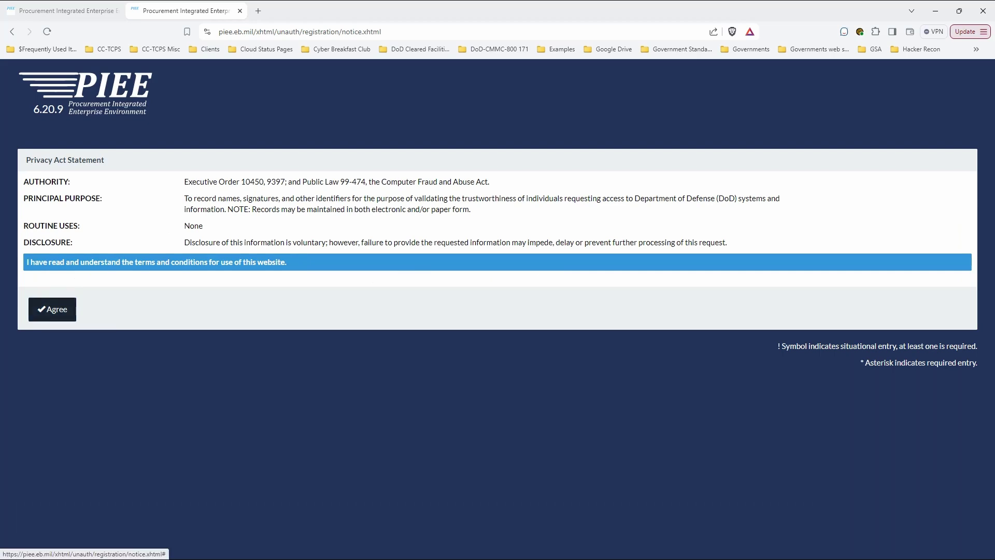
pyautogui.click(52, 310)
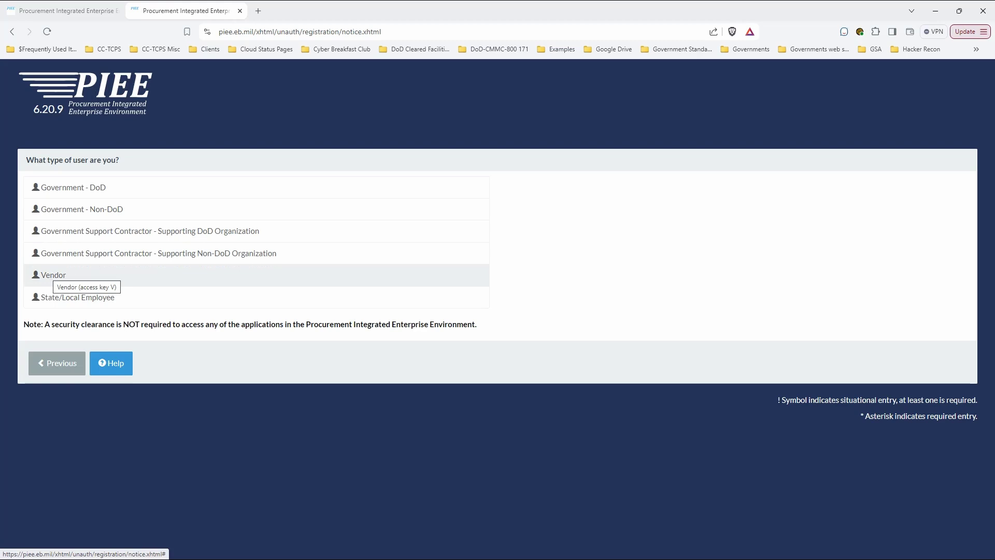
# Register as a Vendor user with User ID \ Password as the access method
pyautogui.click(57, 273)
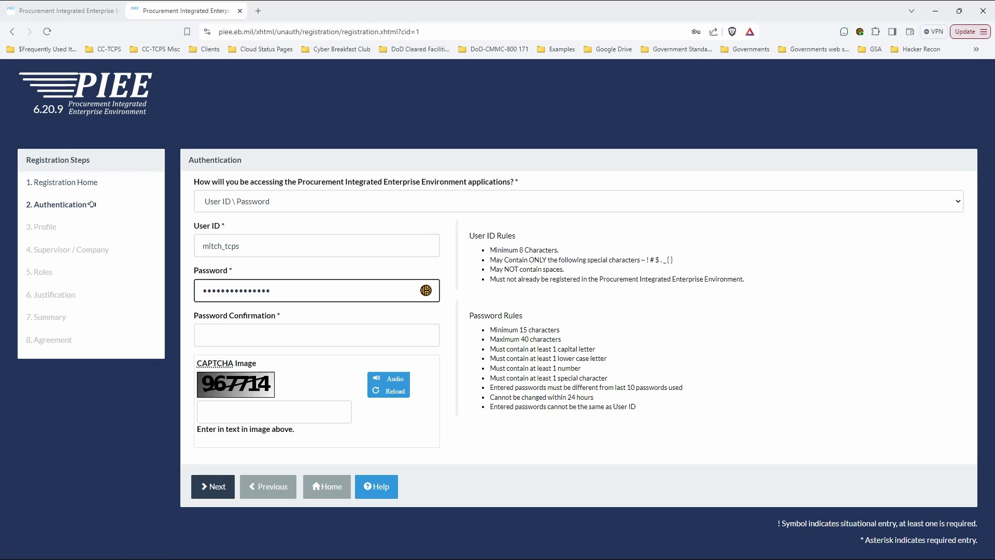
pyautogui.hotkey('shift', 'Tab')
pyautogui.hotkey('shift', 'Tab')
pyautogui.hotkey('alt', 'Down')
pyautogui.press('Up')
pyautogui.press('Up')
pyautogui.press('Up')
pyautogui.press('Down')
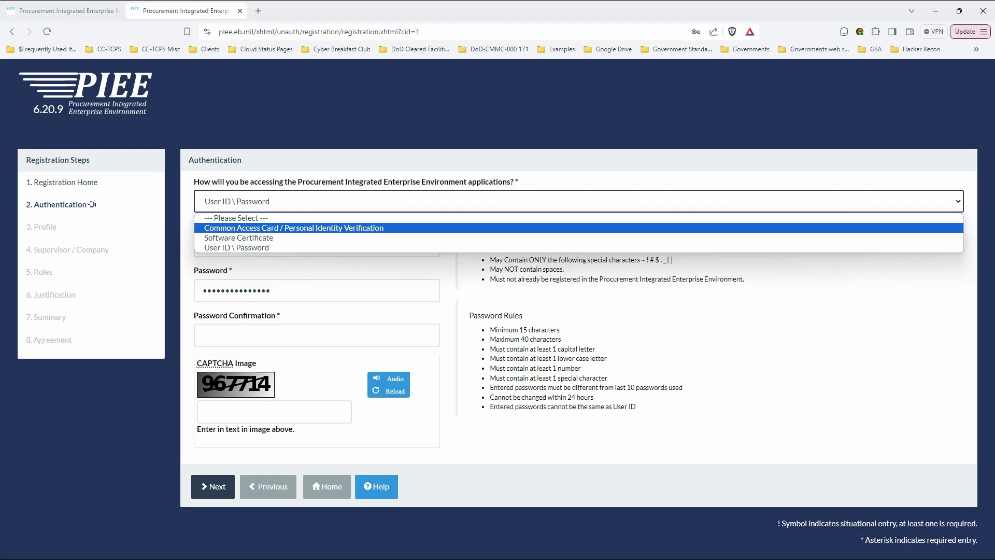
pyautogui.press('Down')
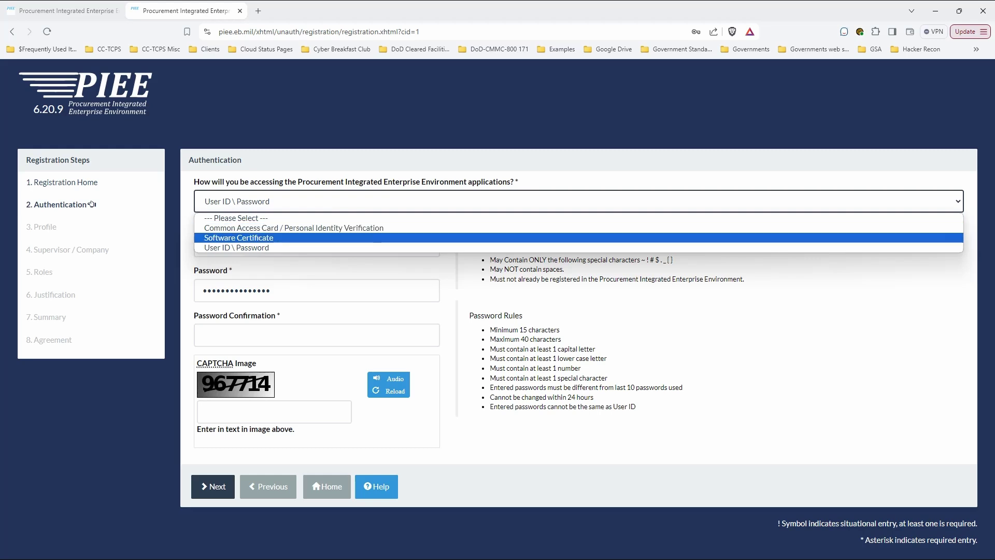
pyautogui.press('Down')
pyautogui.press('Return')
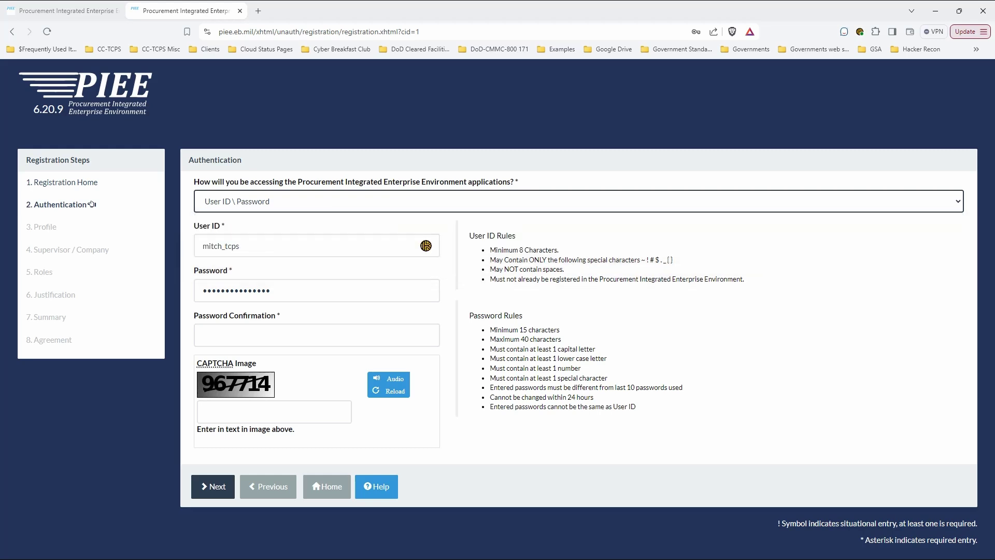
# Enter a new user ID, the account password and the CAPTCHA text
pyautogui.press('Tab')
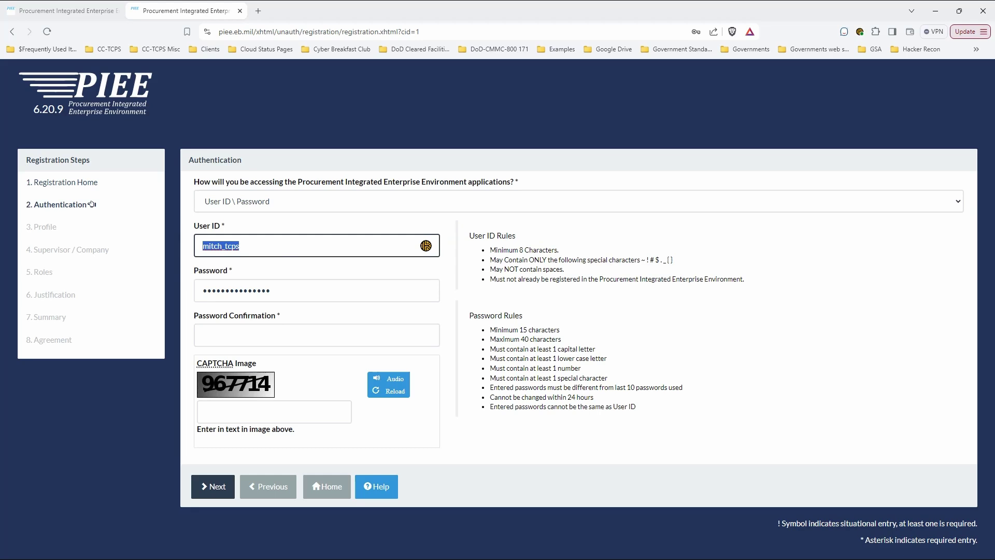
pyautogui.press('Tab')
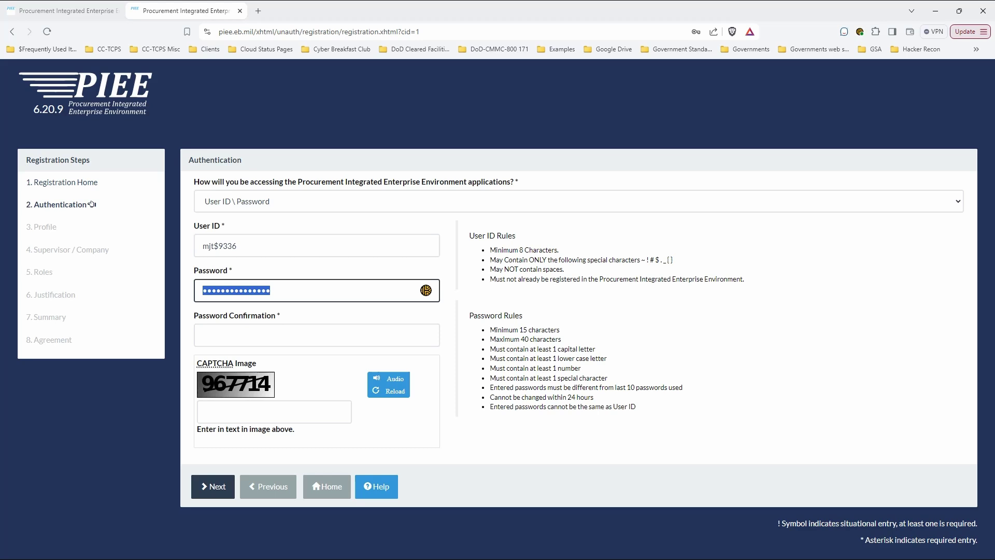
pyautogui.press('BackSpace')
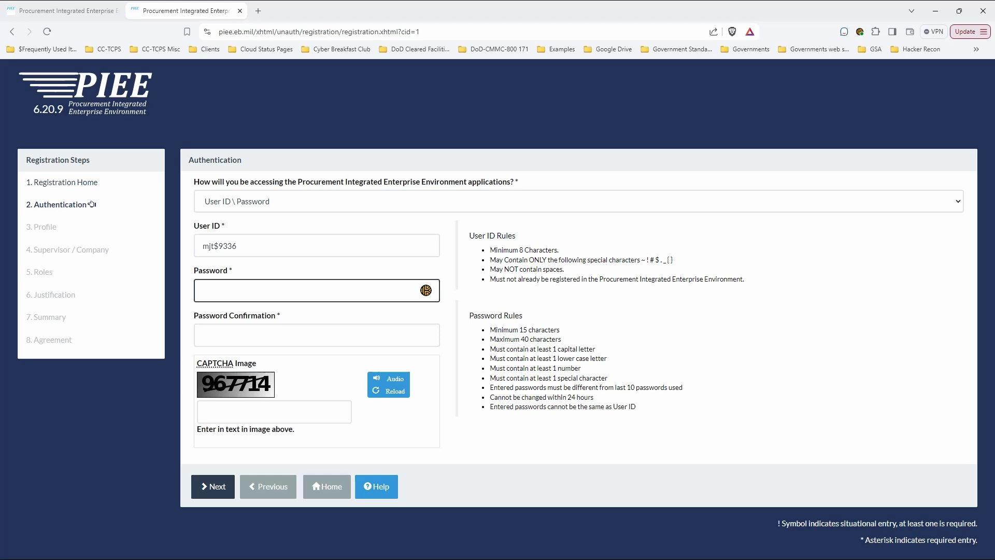
pyautogui.press('Tab')
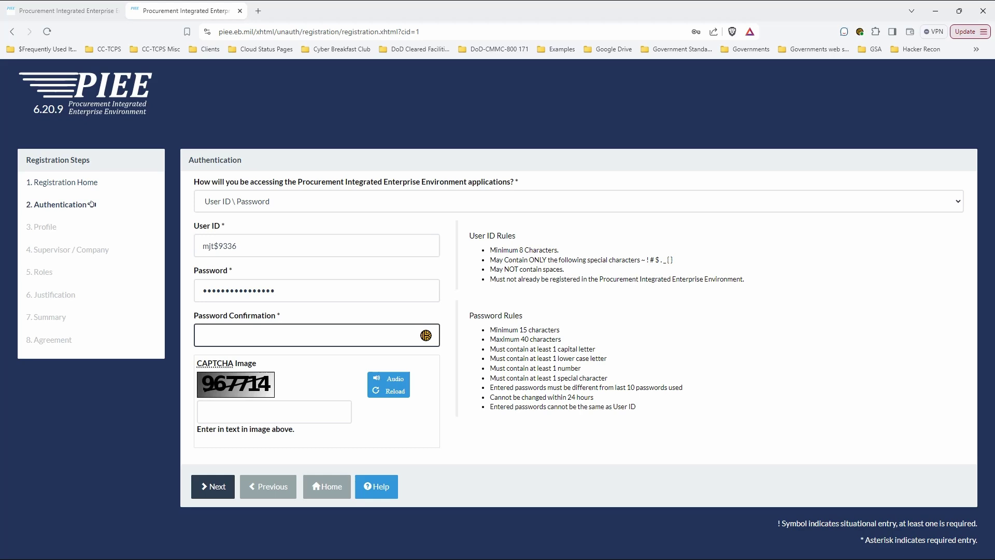
pyautogui.press('Tab')
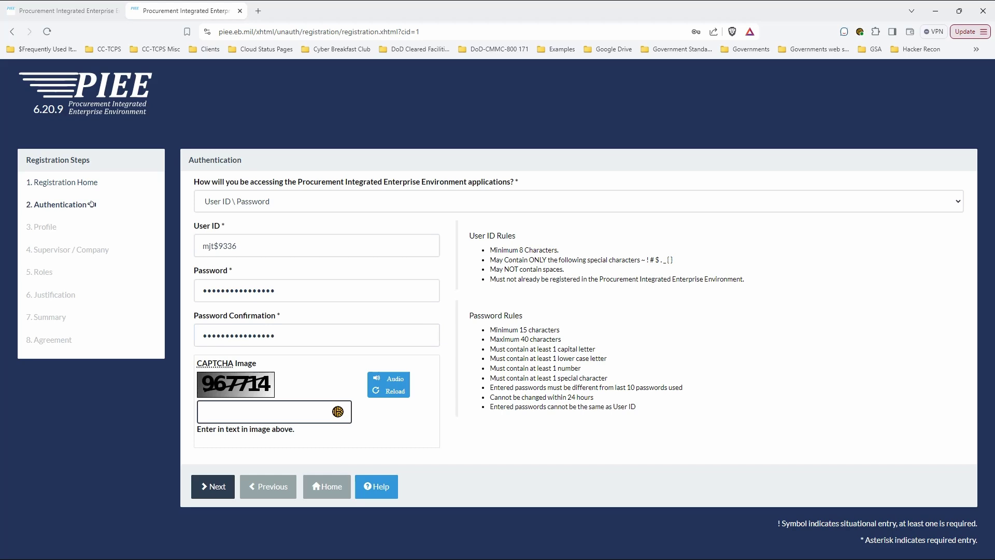
# Submit the authentication details, then enter and confirm the answer to security Question 1
pyautogui.click(212, 486)
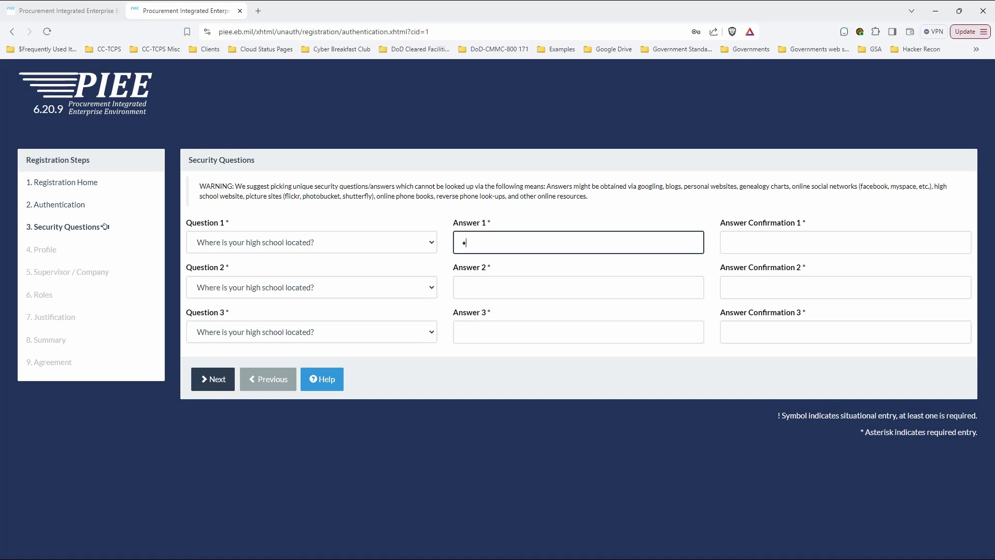
pyautogui.write('•••••')
pyautogui.press('Tab')
pyautogui.write('••••••')
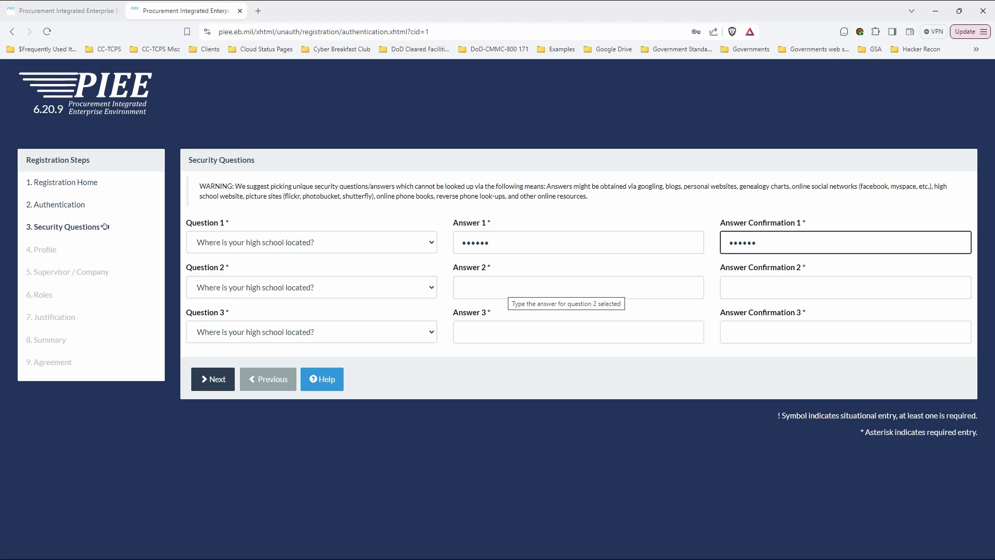
# Choose the pet's name question for Question 2, then enter and confirm its answer
pyautogui.press('Tab')
pyautogui.hotkey('alt', 'Down')
pyautogui.press('Down')
pyautogui.press('Return')
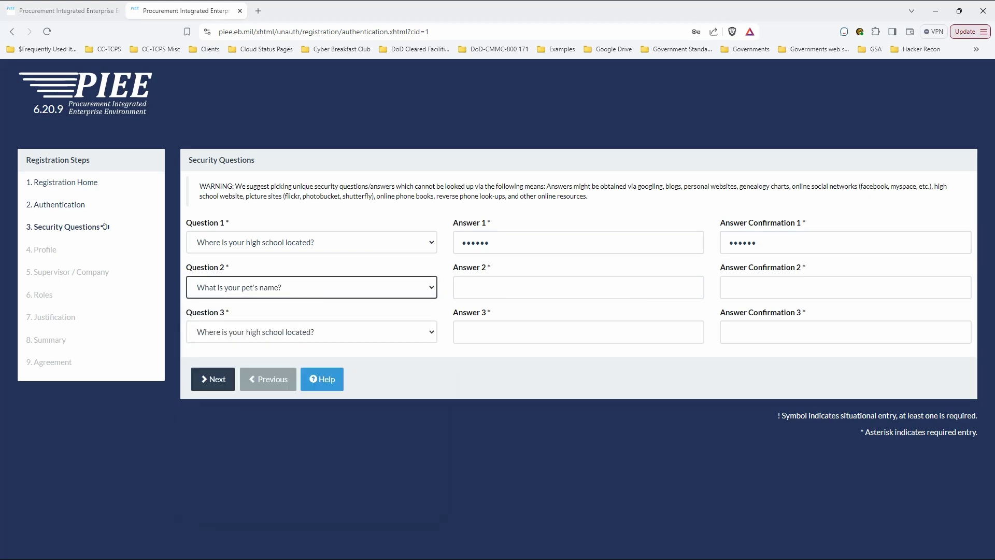
pyautogui.press('Tab')
pyautogui.write('***')
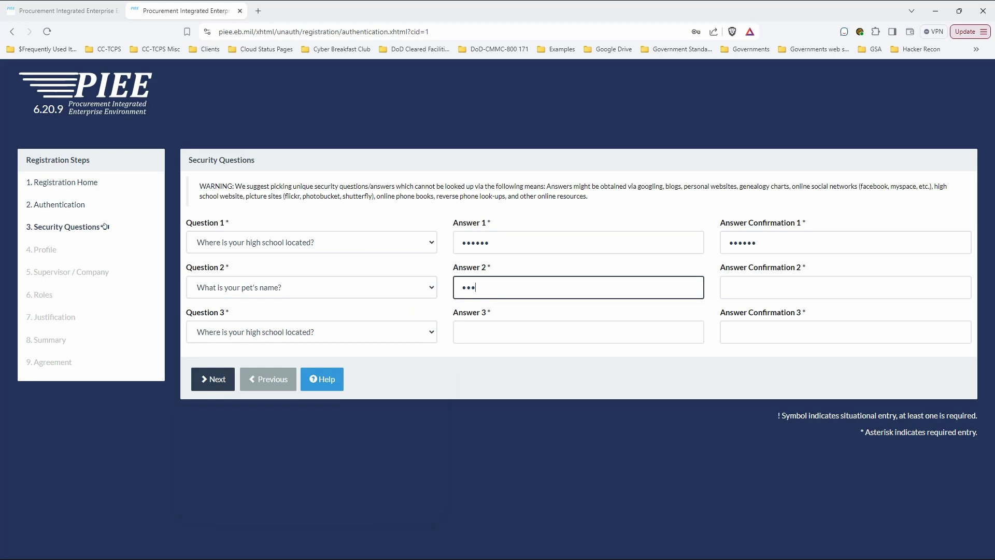
pyautogui.write('**')
pyautogui.press('Tab')
pyautogui.write('**')
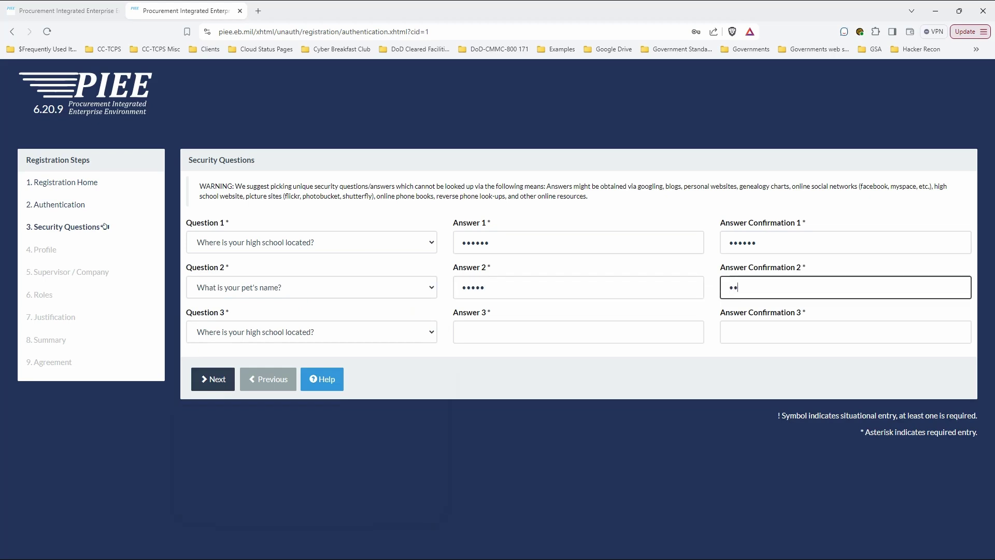
pyautogui.write('***')
# Choose the favorite color question for Question 3, answer and confirm it, and submit
pyautogui.press('Tab')
pyautogui.hotkey('alt', 'Down')
pyautogui.press('Down')
pyautogui.press('Down')
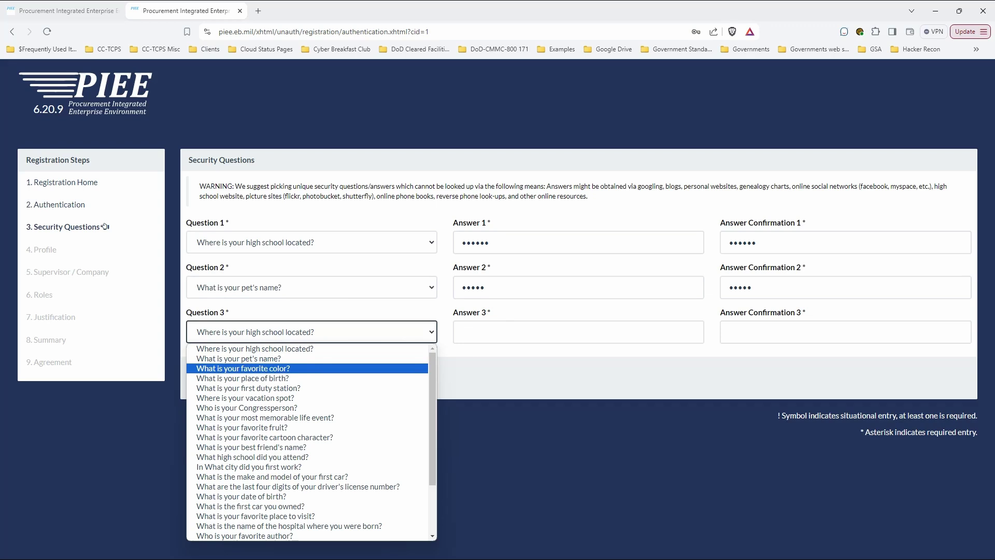
pyautogui.press('Return')
pyautogui.press('Tab')
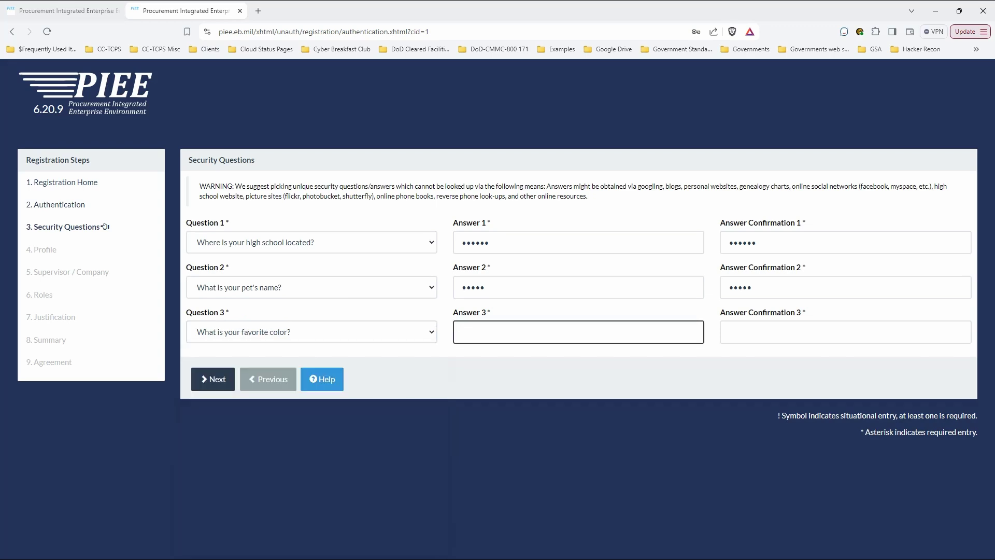
pyautogui.write('*****')
pyautogui.press('Tab')
pyautogui.write('*')
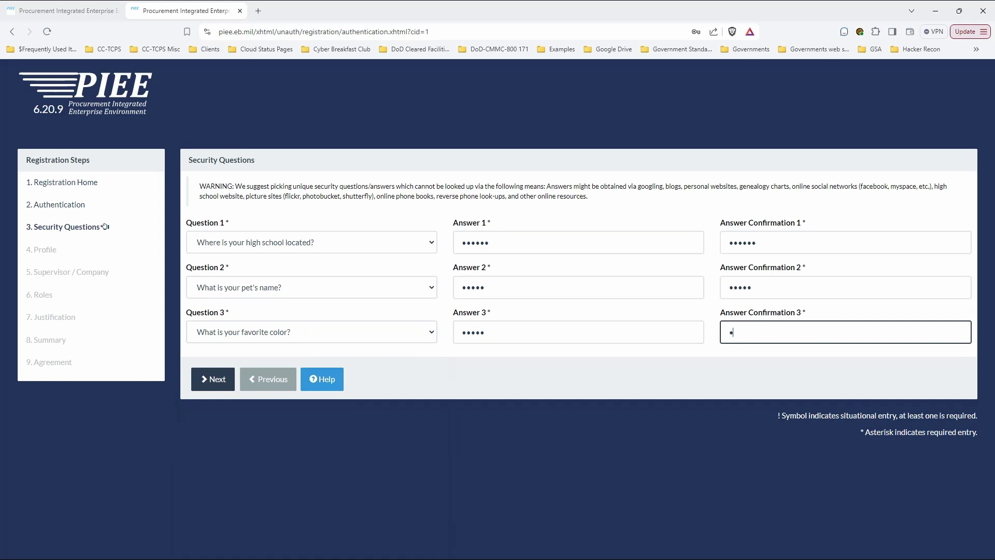
pyautogui.write('****')
pyautogui.press('Tab')
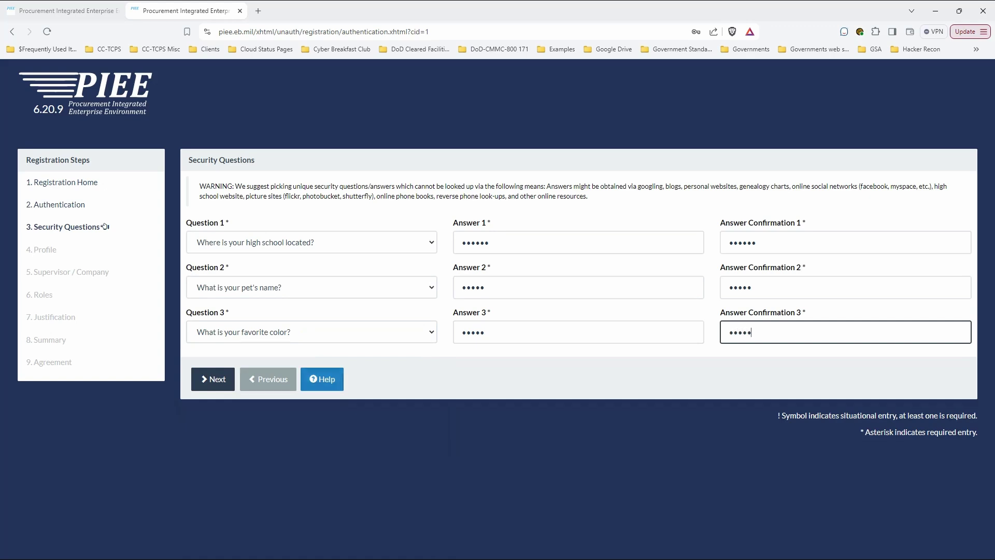
pyautogui.press('Tab')
pyautogui.press('Tab')
pyautogui.press('Return')
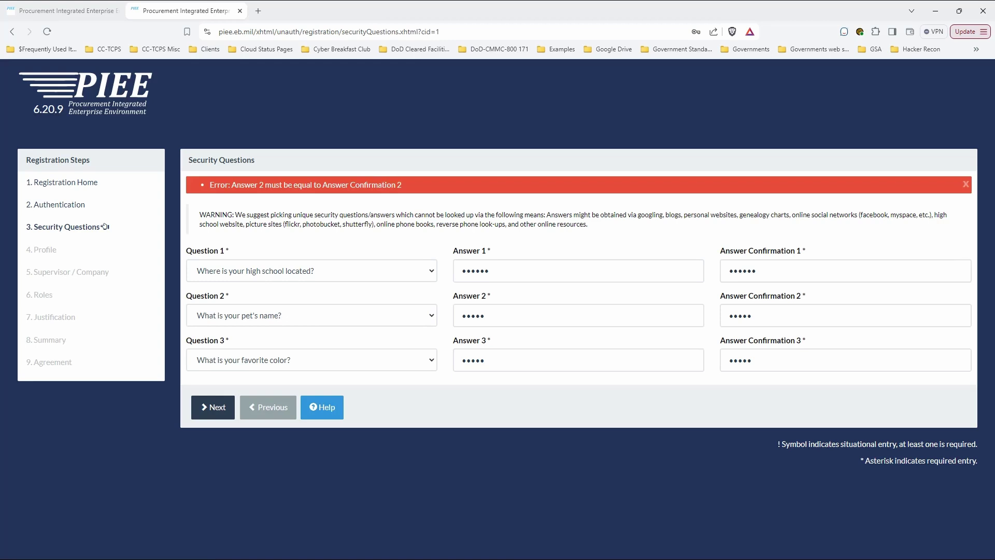
# Re-enter the mismatched Answer 2 and its confirmation, then resubmit the security questions
pyautogui.press('Tab')
pyautogui.write('•••••')
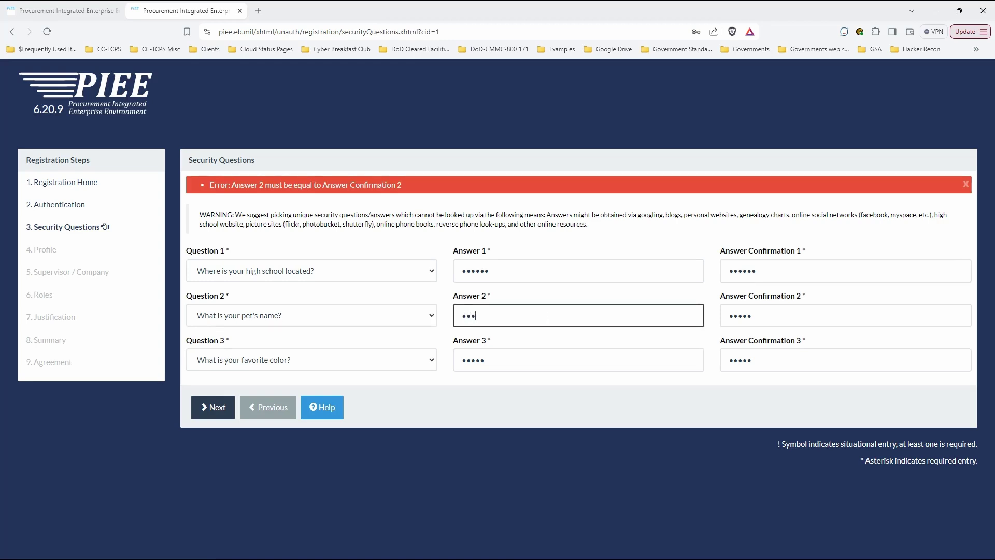
pyautogui.press('Tab')
pyautogui.write('••••')
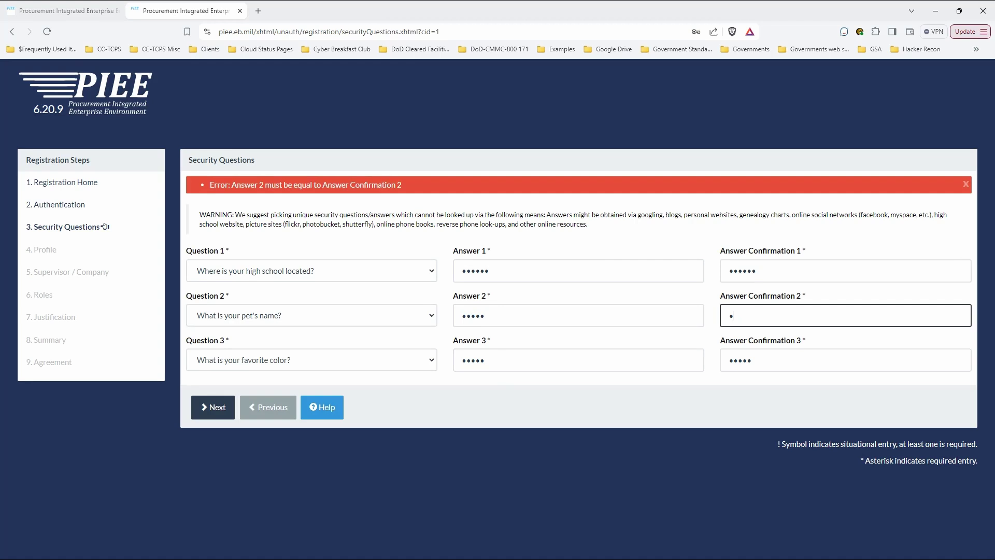
pyautogui.write('•')
pyautogui.press('Return')
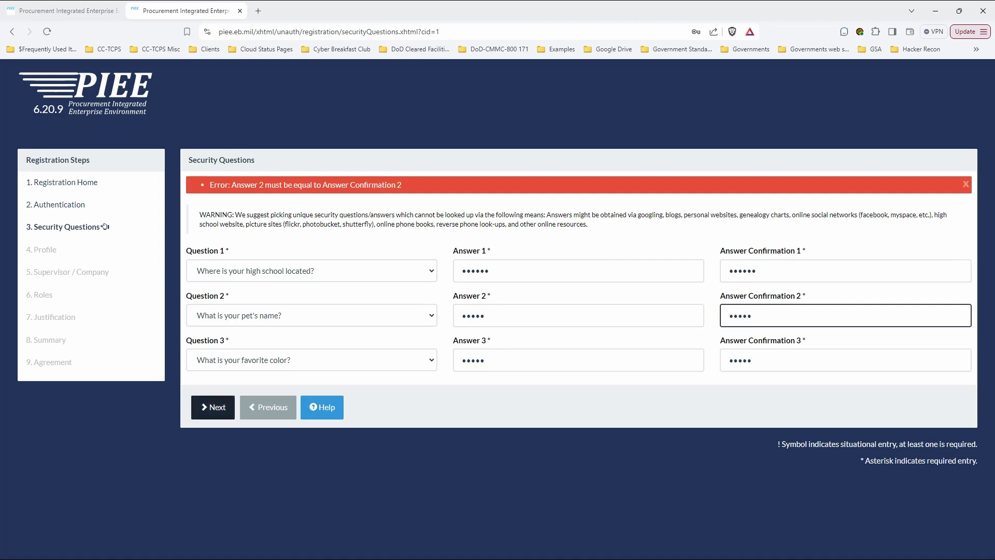
pyautogui.press('Return')
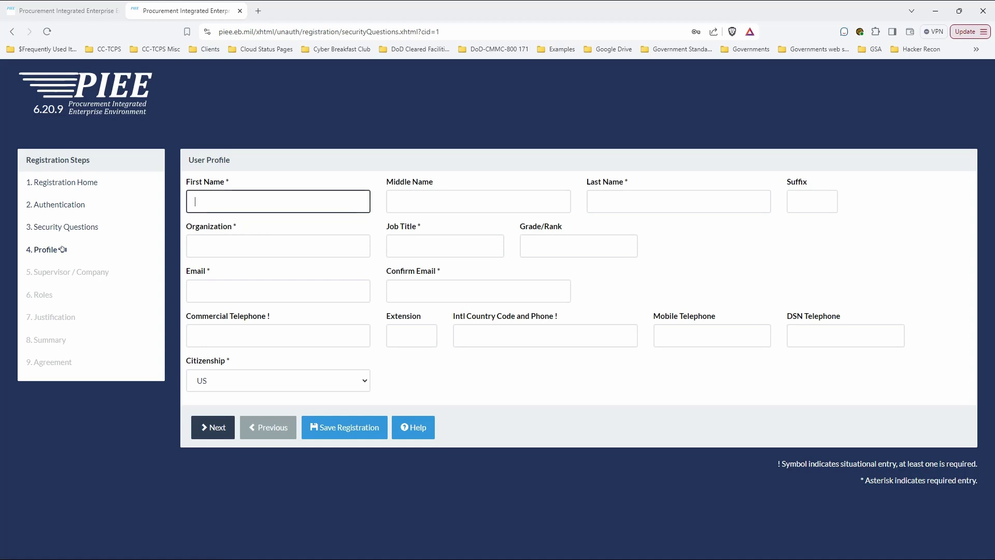
# Fill in the user's first name, last name and organization, with job title CISO
pyautogui.press('Tab')
pyautogui.press('Tab')
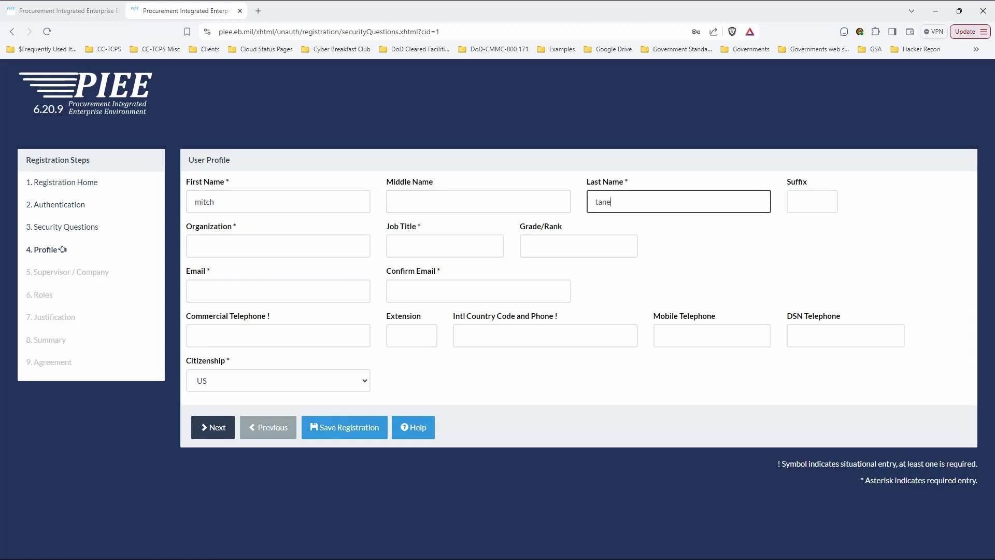
pyautogui.press('Tab')
pyautogui.press('Tab')
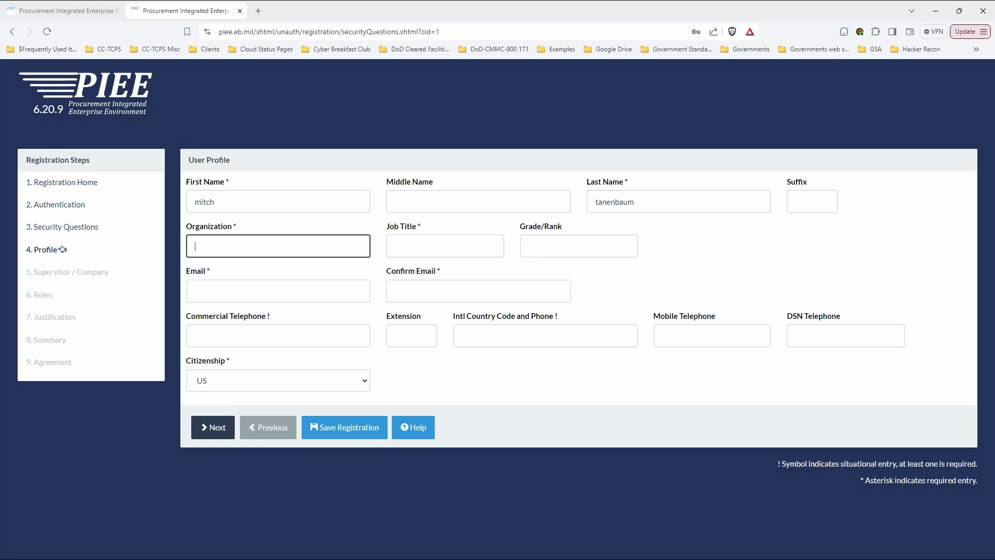
pyautogui.write('cyberce')
pyautogui.write('d')
pyautogui.write('urity')
pyautogui.press('Tab')
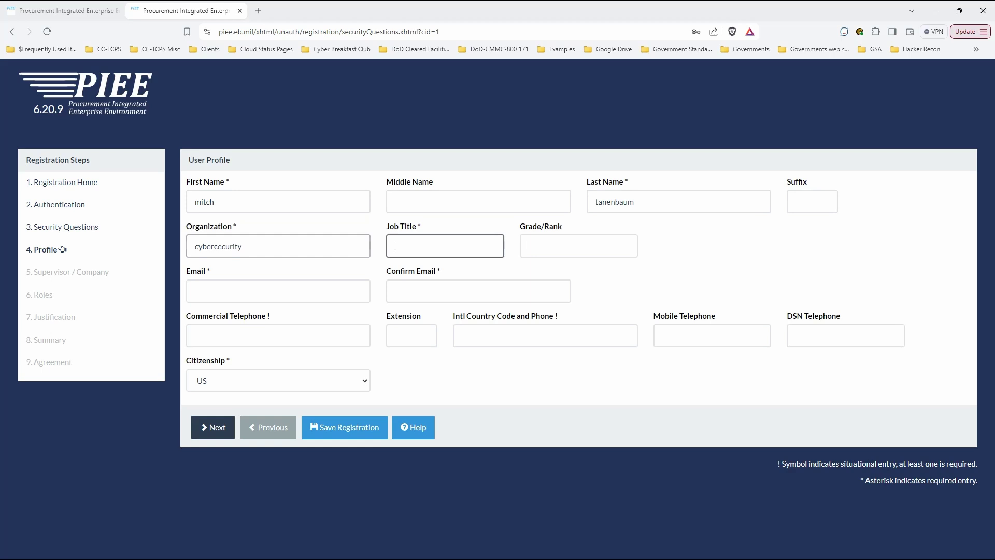
pyautogui.write('CISO')
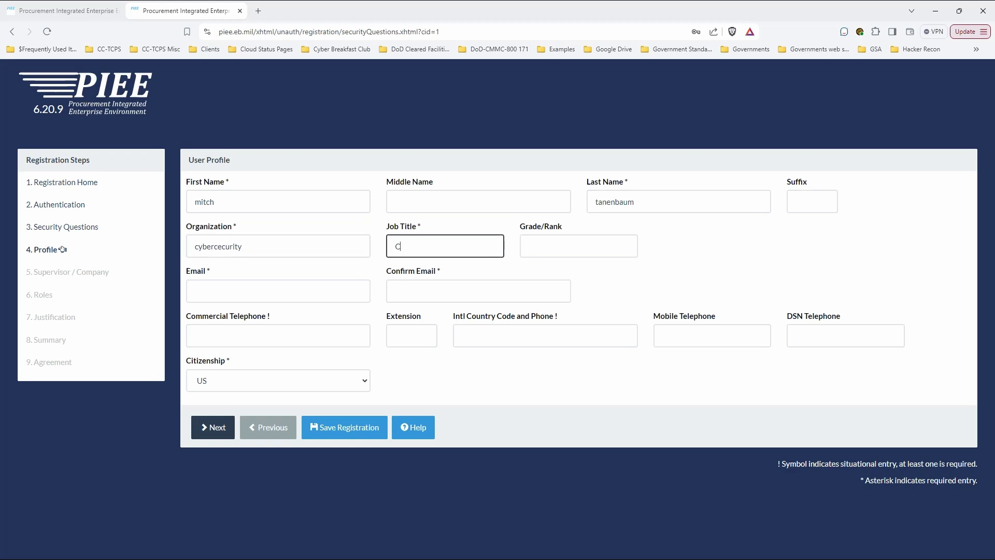
pyautogui.press('BackSpace')
pyautogui.press('BackSpace')
pyautogui.press('BackSpace')
pyautogui.write('ISO')
# Enter the user's email, a matching confirmation and the commercial phone number, then continue
pyautogui.press('Tab')
pyautogui.press('Tab')
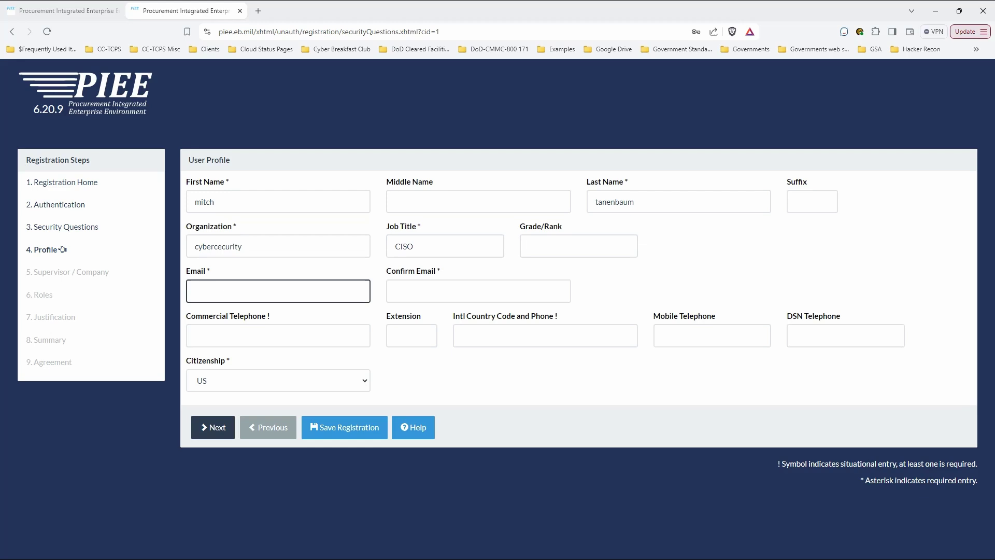
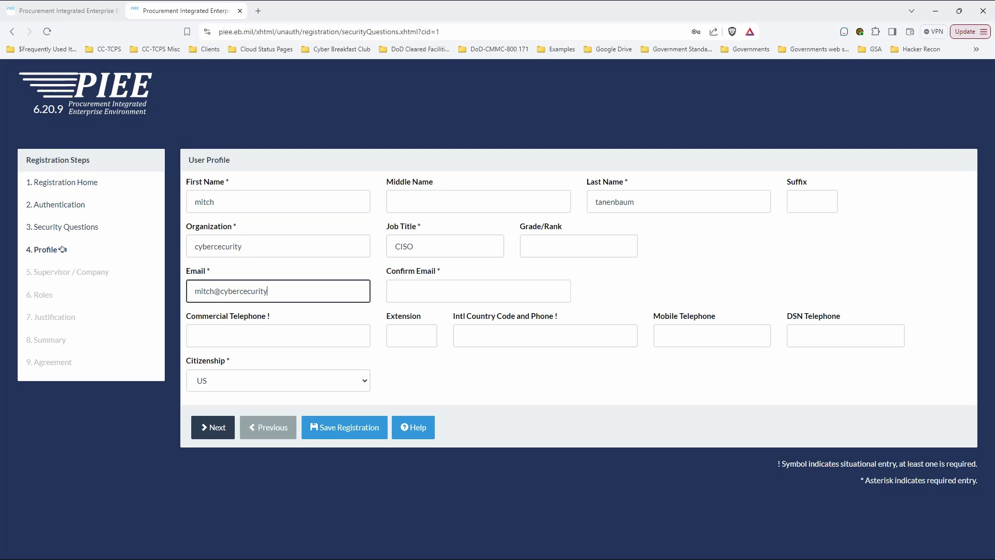
pyautogui.press('Tab')
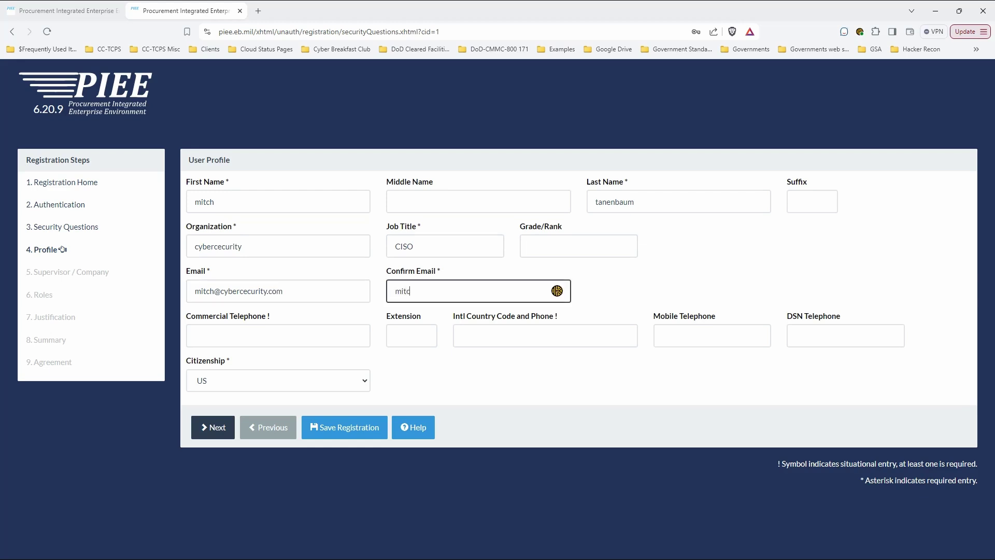
pyautogui.press('Tab')
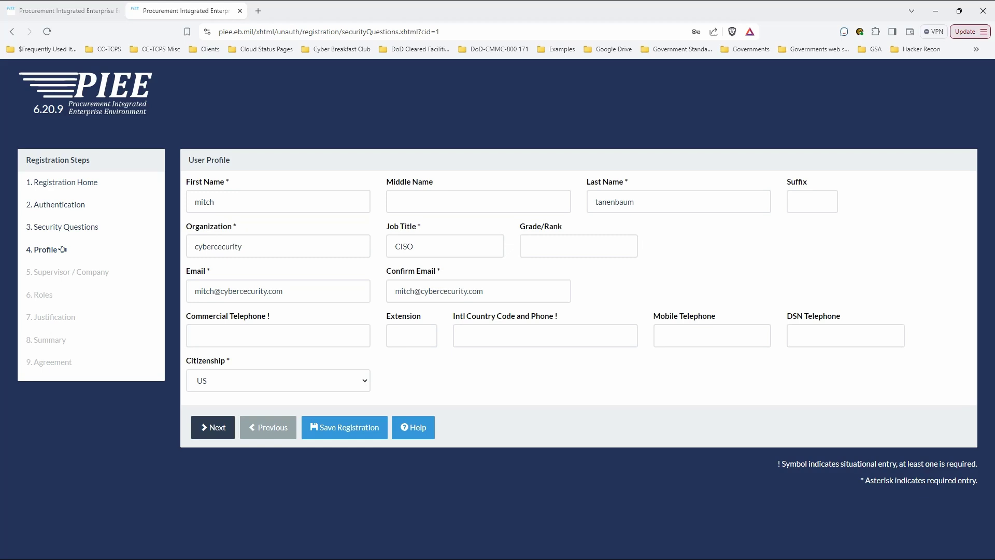
pyautogui.press('Tab')
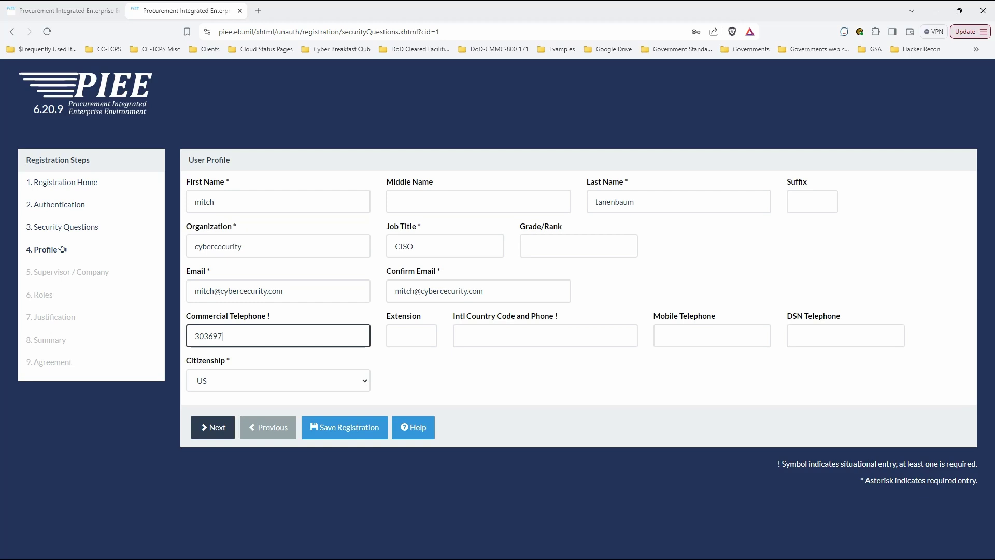
pyautogui.press('Return')
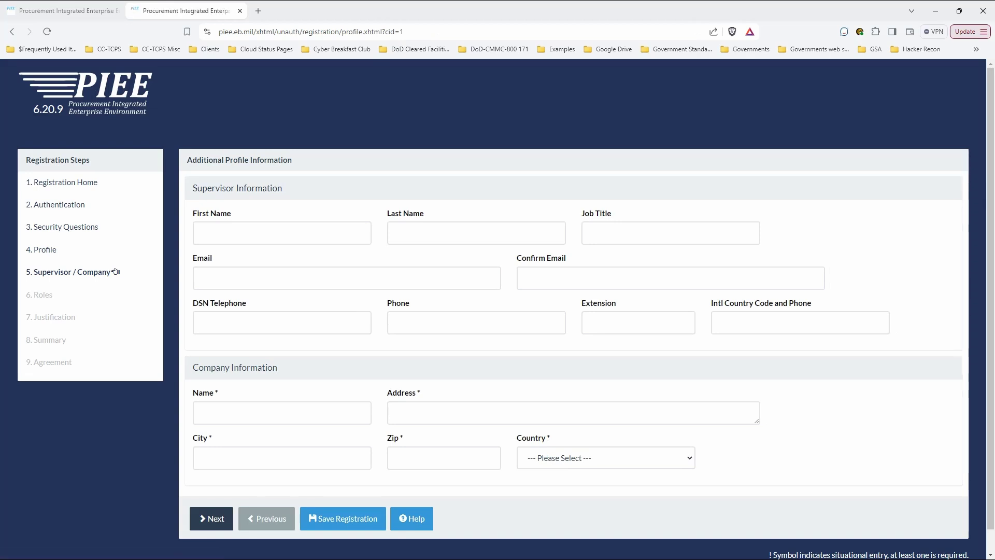
# Accept the suggested company name and enter the company's address, city and zip code
pyautogui.scroll(-1, 115, 272)
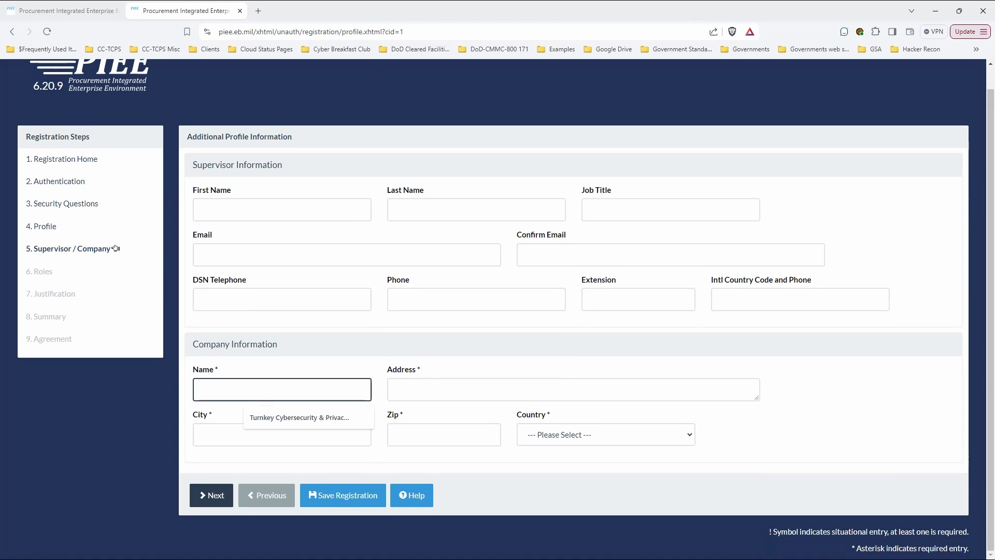
pyautogui.press('Down')
pyautogui.press('Return')
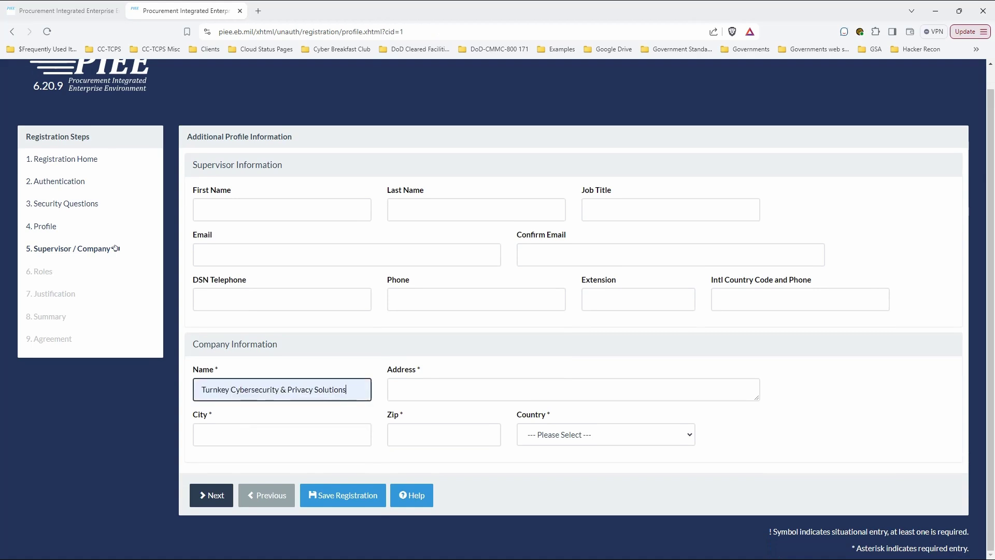
pyautogui.press('Tab')
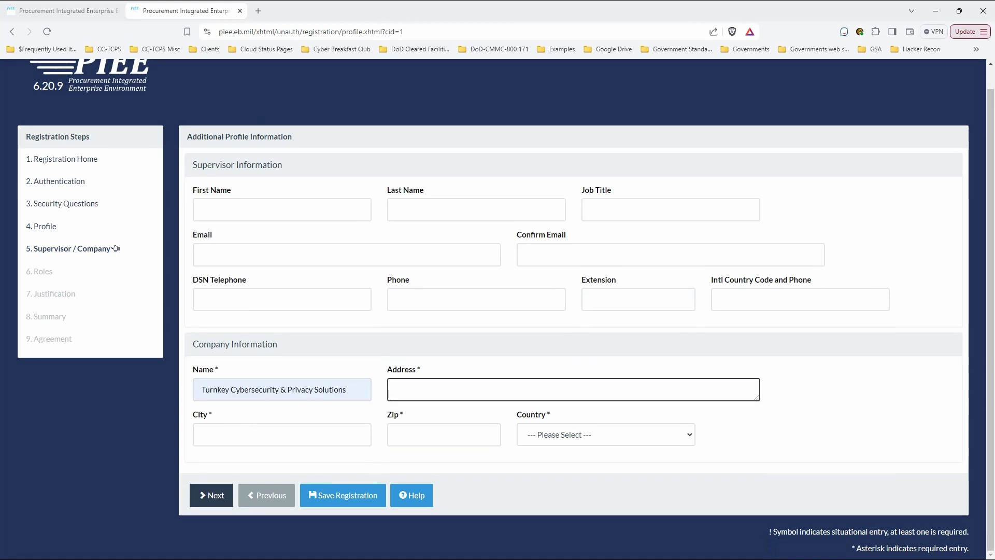
pyautogui.press('Tab')
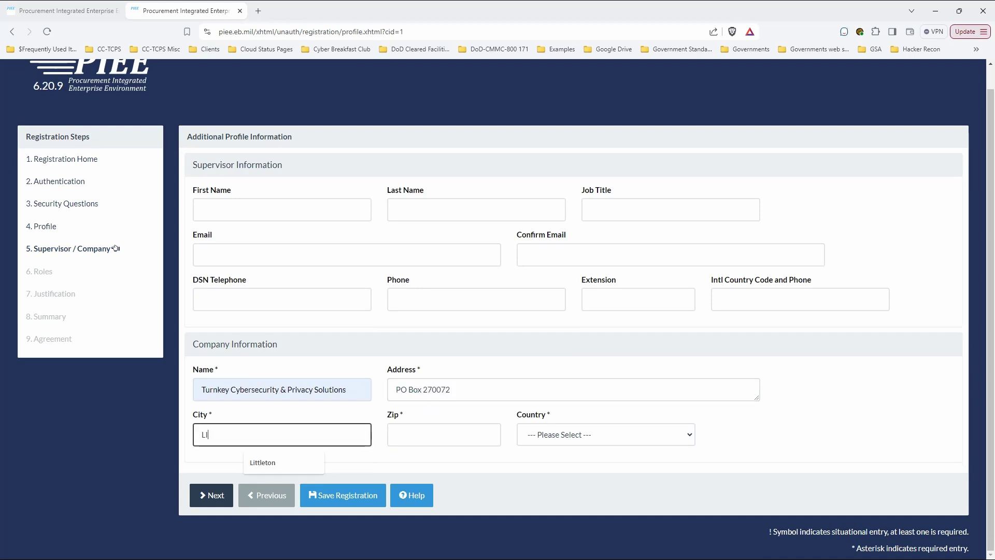
pyautogui.press('Tab')
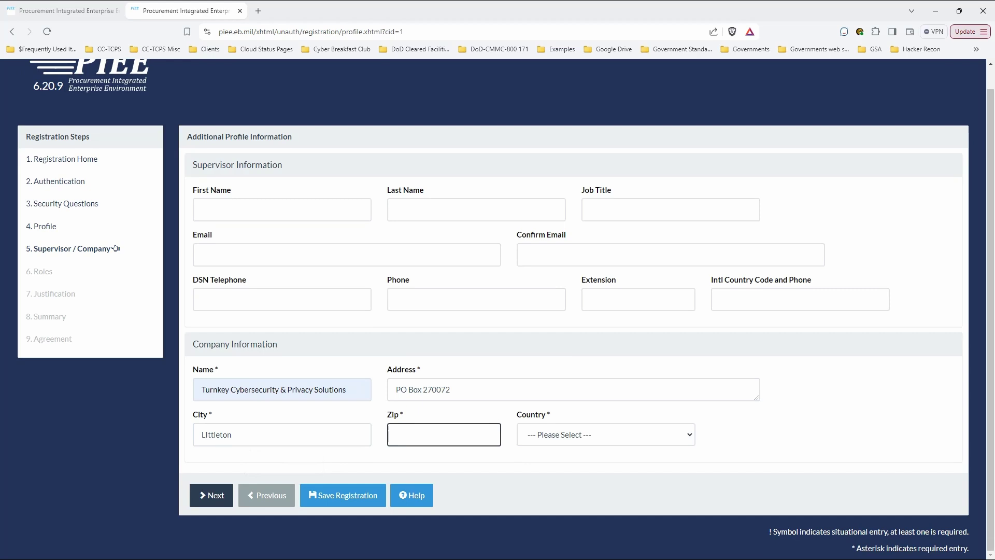
# Set country to United States of America and state to Colorado, then continue to Roles
pyautogui.press('Tab')
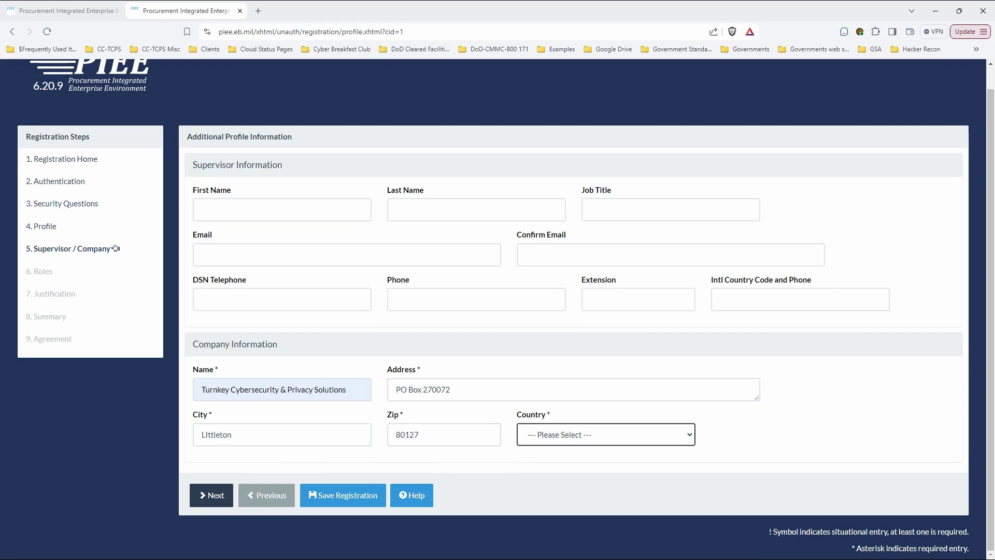
pyautogui.press('Down')
pyautogui.press('Tab')
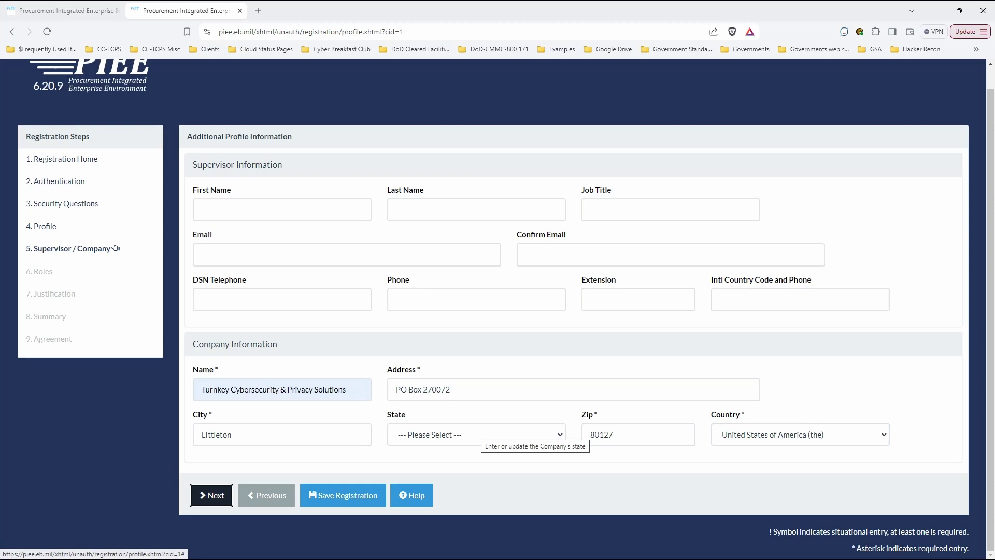
pyautogui.click(482, 434)
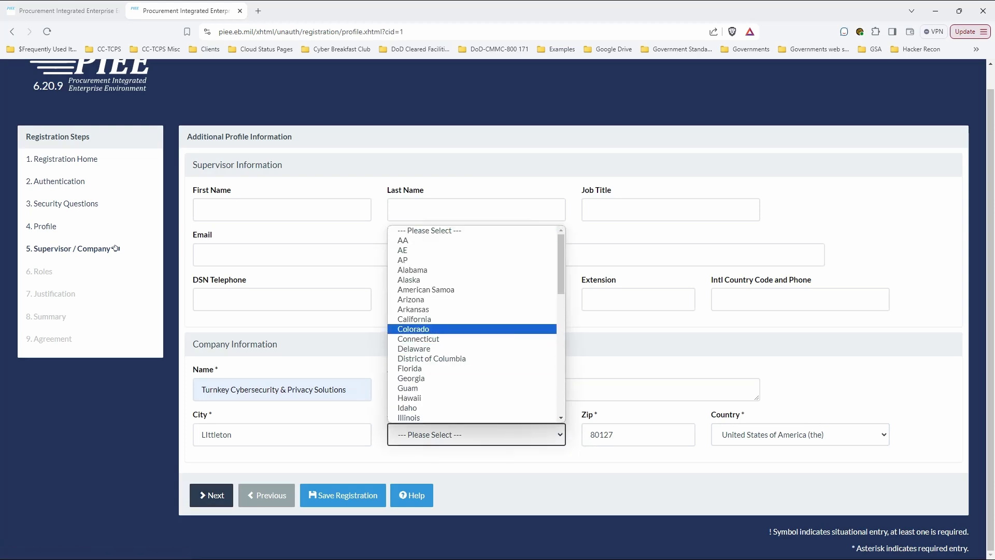
pyautogui.press('Return')
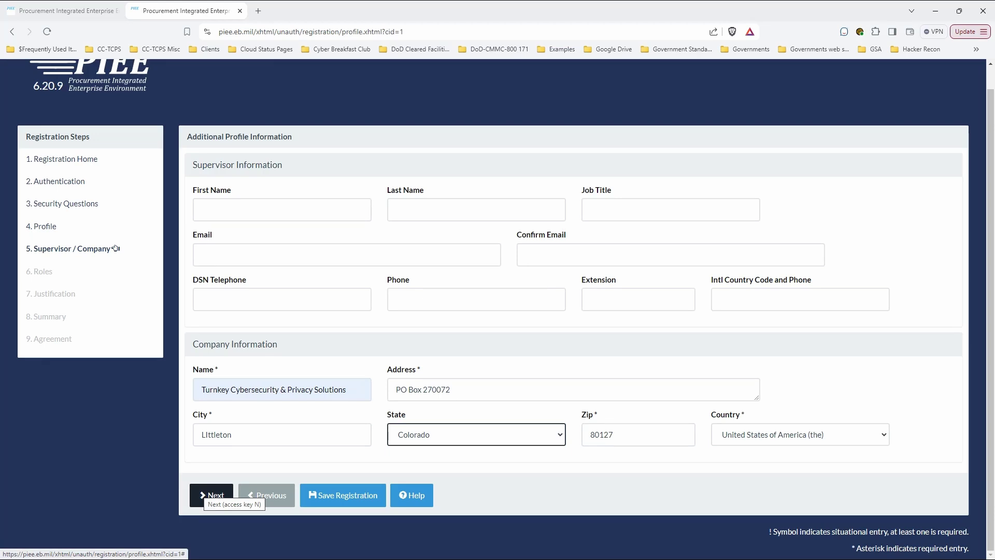
pyautogui.click(212, 495)
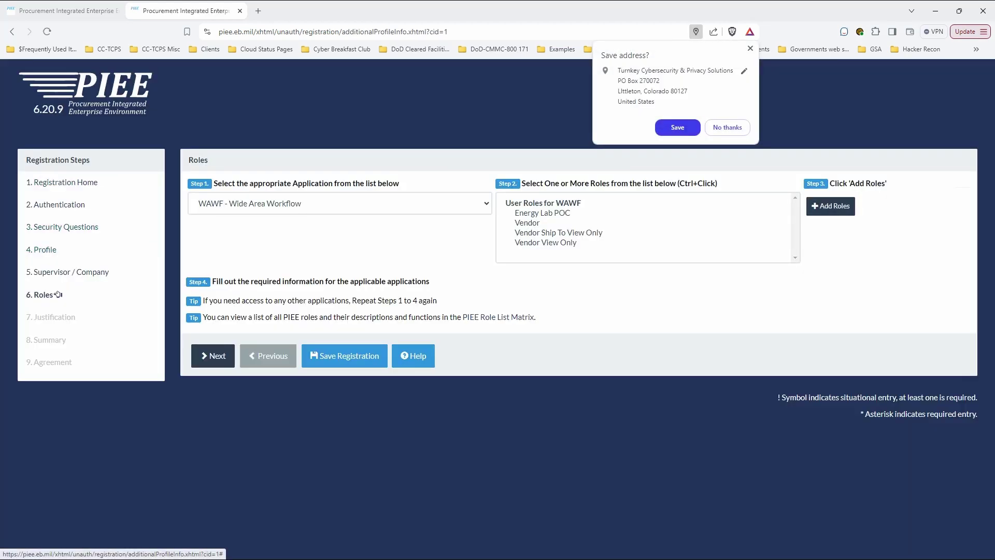
# Dismiss the save-address prompt and add the PIEE application's Contractor Administrator role to the summary
pyautogui.click(58, 295)
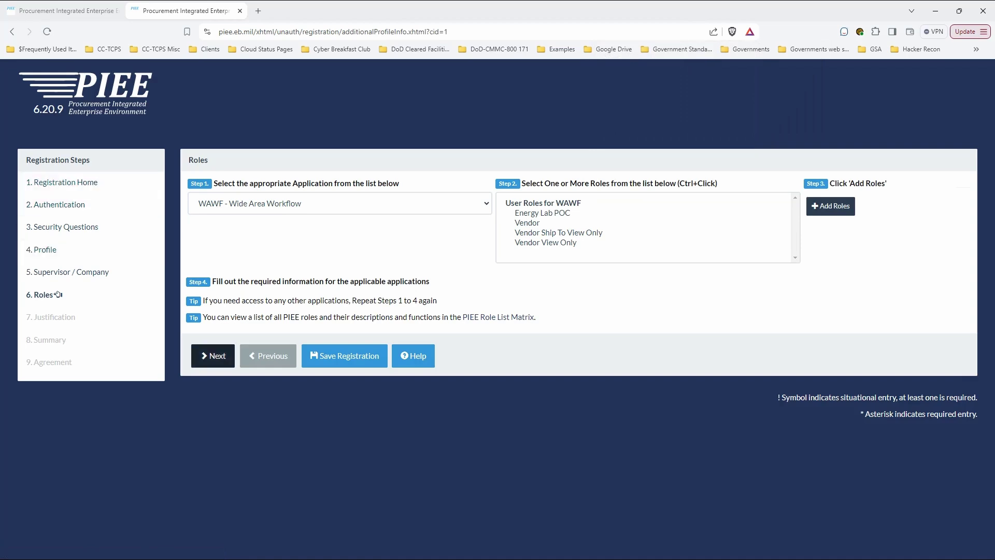
pyautogui.hotkey('alt', 'Down')
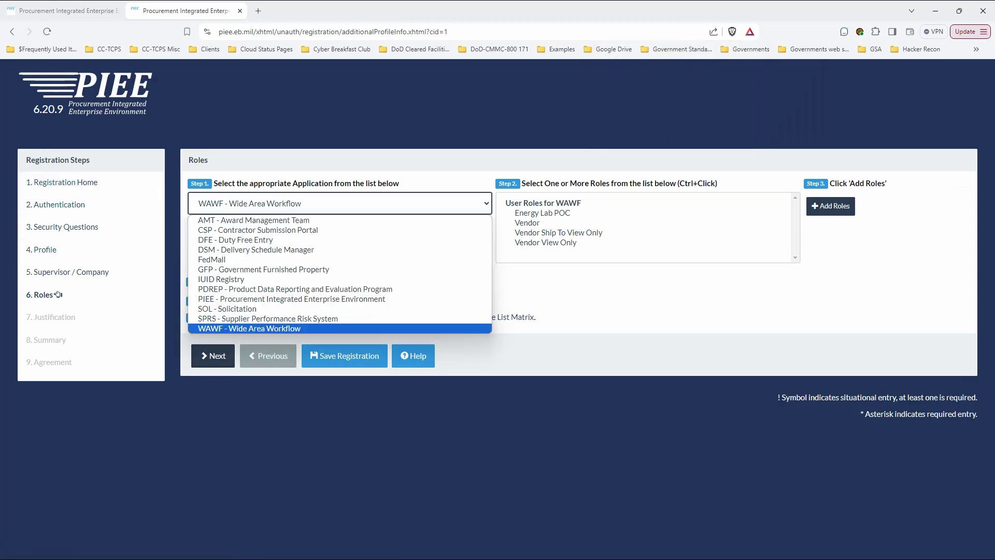
pyautogui.press('Up')
pyautogui.press('Up')
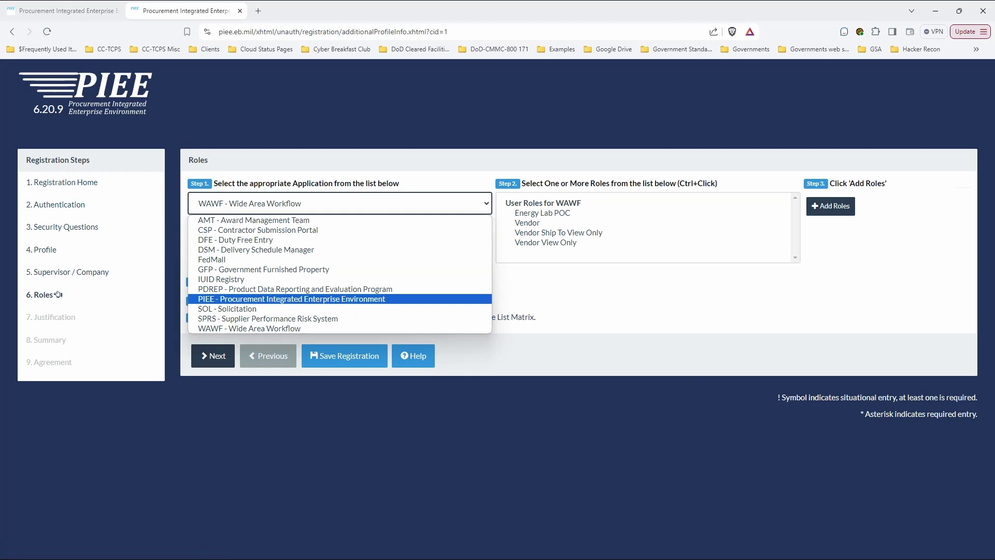
pyautogui.press('Return')
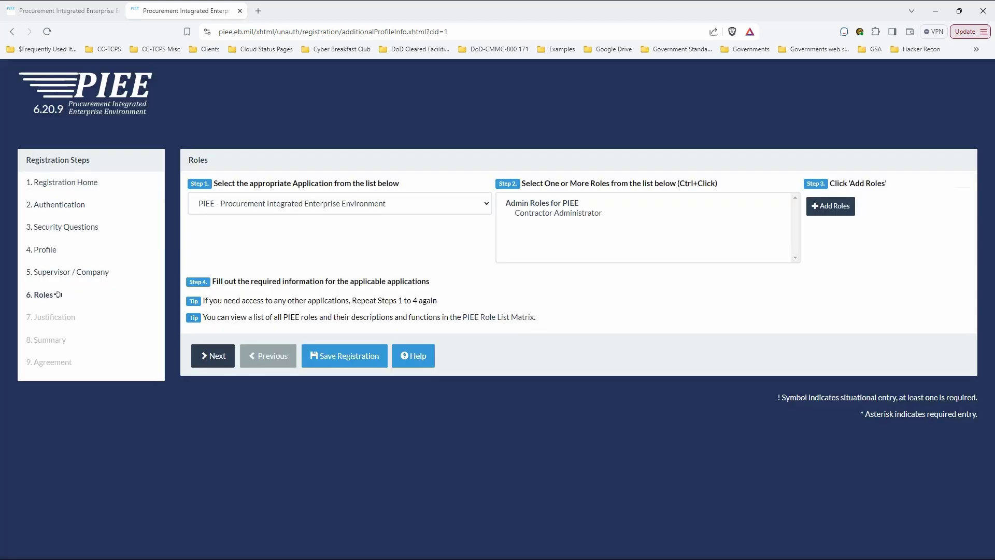
pyautogui.press('Tab')
pyautogui.press('Down')
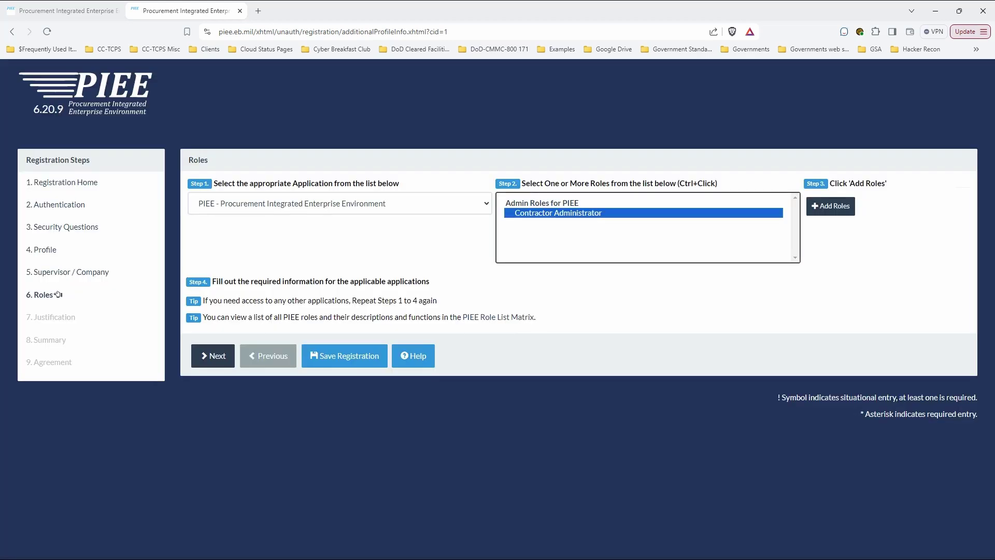
pyautogui.press('Tab')
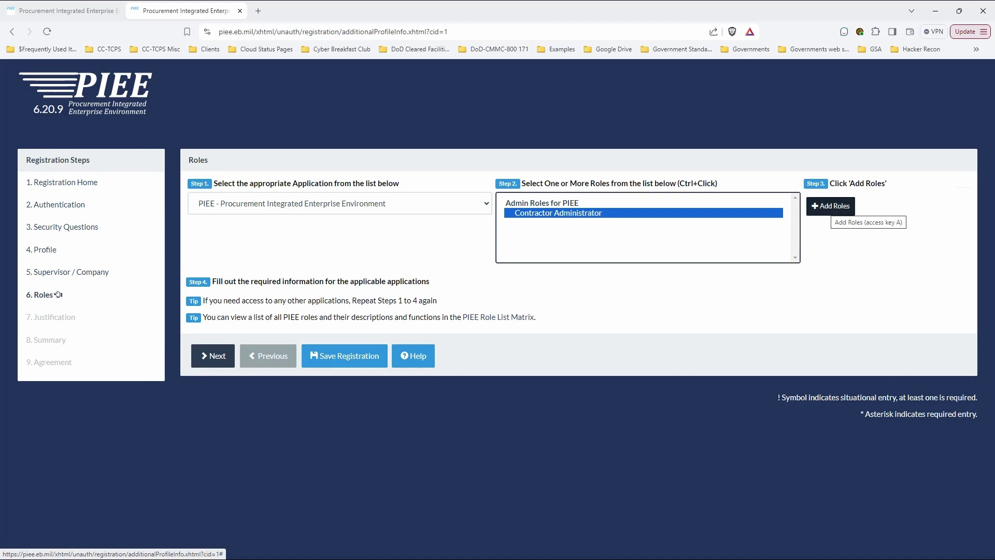
pyautogui.press('Return')
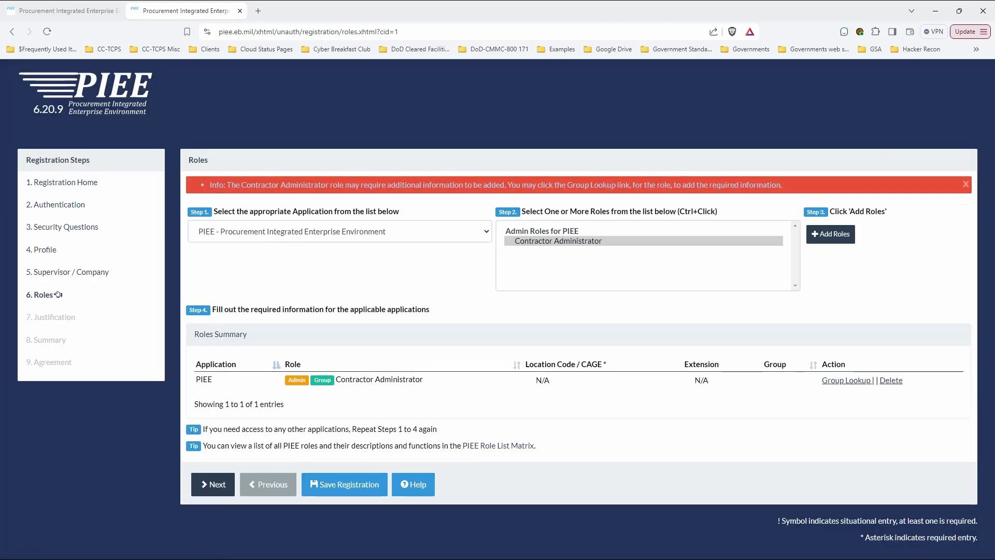
# Choose the SPRS application and add Contractor/Vendor (Support Role) and SPRS Cyber Vendor User together
pyautogui.press('Tab')
pyautogui.press('Tab')
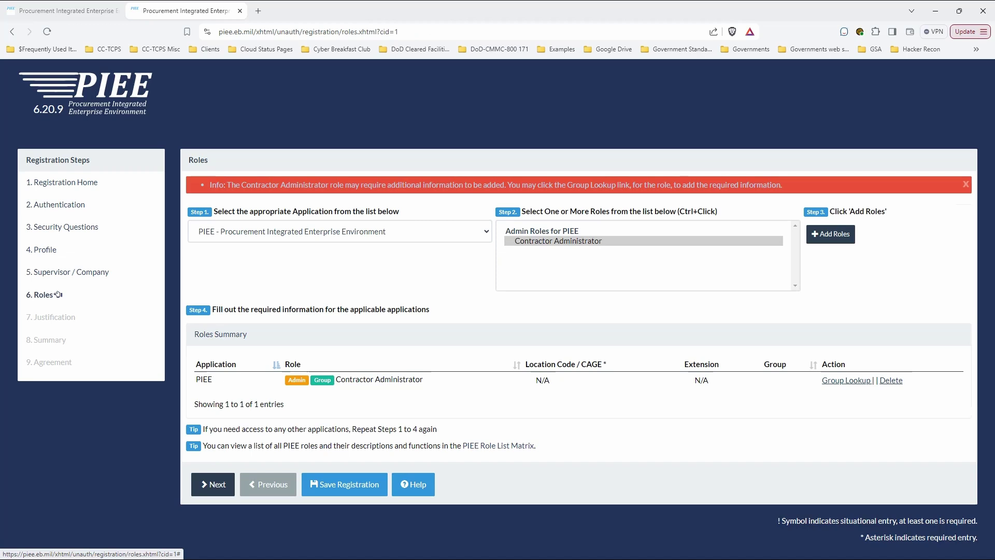
pyautogui.hotkey('shift', 'Tab')
pyautogui.hotkey('shift', 'Tab')
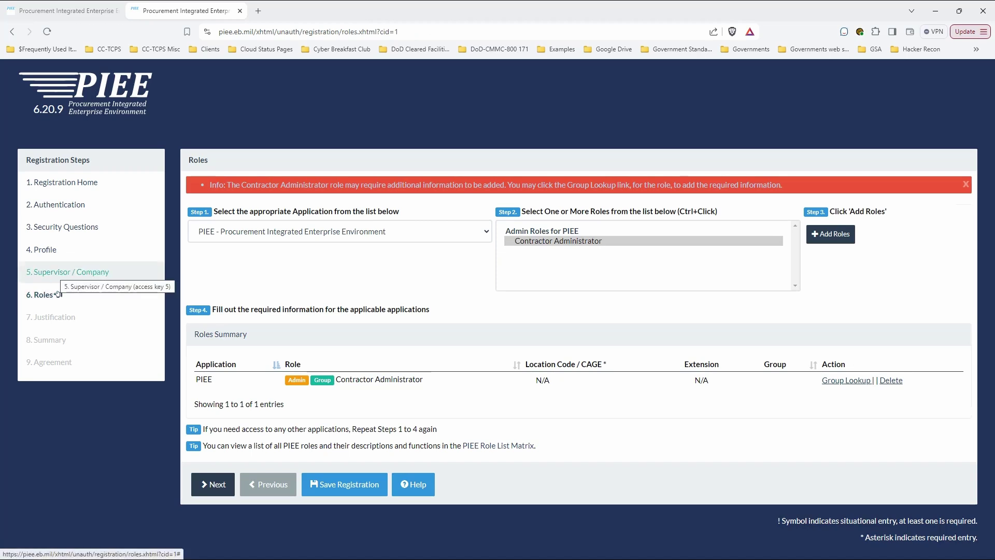
pyautogui.press('Tab')
pyautogui.press('Tab')
pyautogui.press('Tab')
pyautogui.press('Tab')
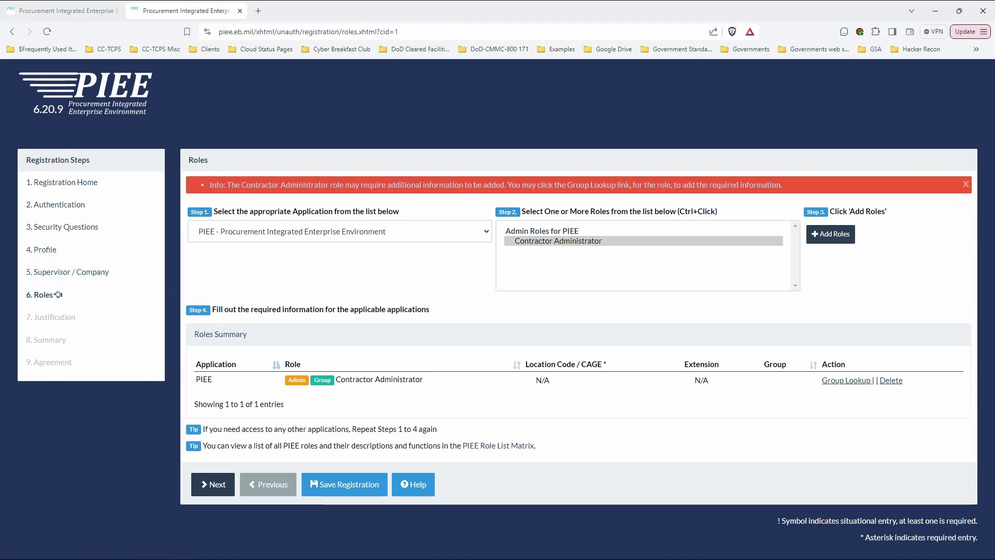
pyautogui.hotkey('alt', 'Down')
pyautogui.press('Up')
pyautogui.press('Down')
pyautogui.press('Down')
pyautogui.press('Down')
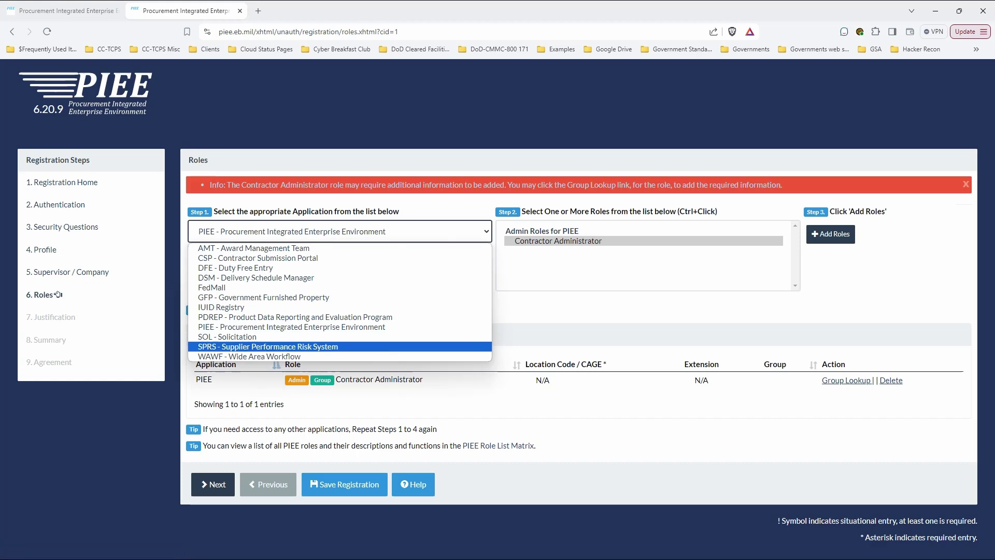
pyautogui.press('Return')
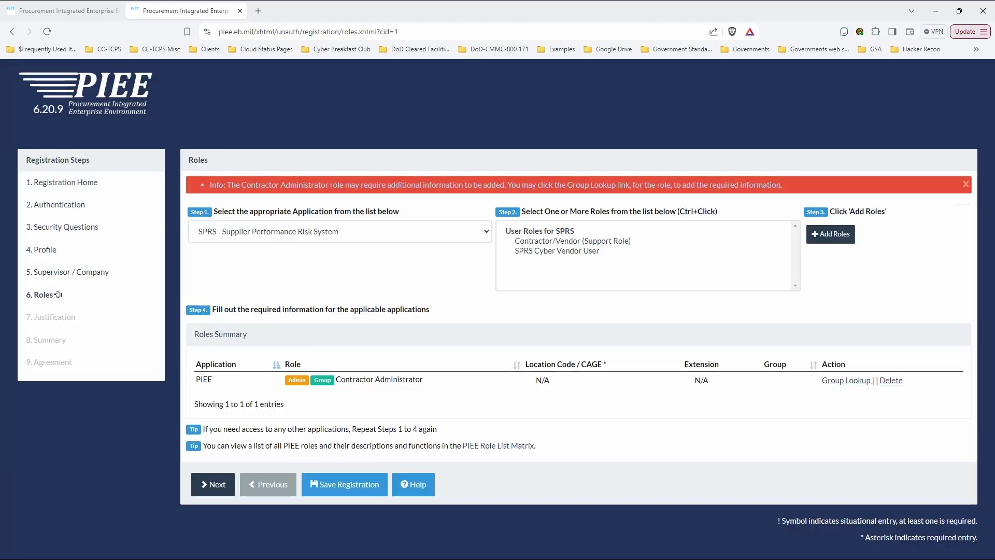
pyautogui.press('Tab')
pyautogui.press('Down')
pyautogui.hotkey('shift', 'Down')
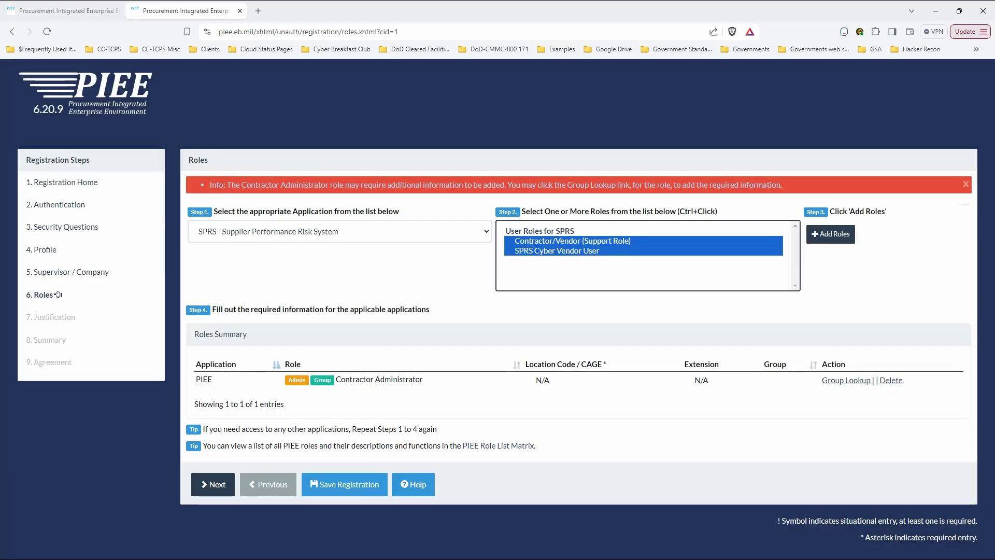
pyautogui.press('Tab')
pyautogui.press('Return')
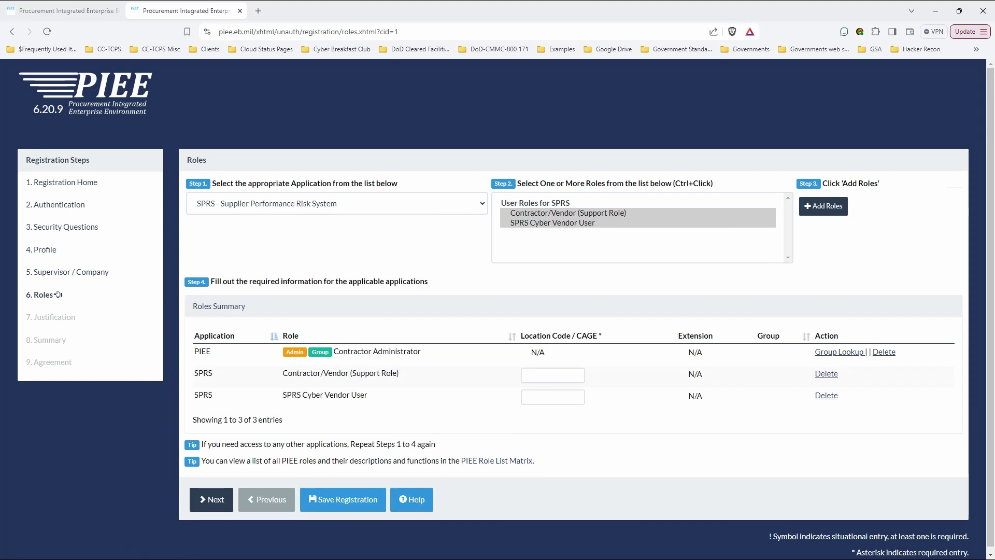
# Give both SPRS roles the CAGE code 8PDQ8 and submit the roles
pyautogui.press('Tab')
pyautogui.write('8pdq8')
pyautogui.press('Tab')
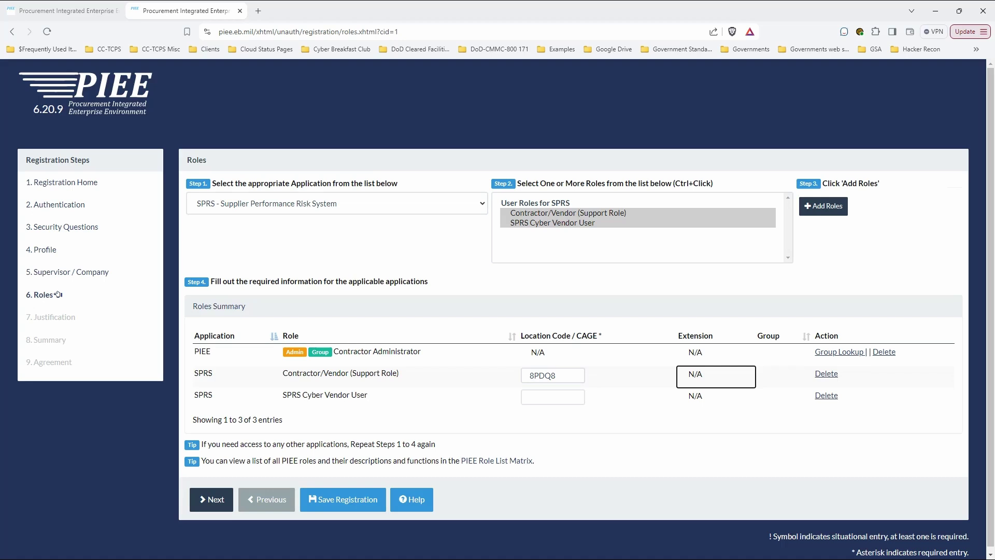
pyautogui.press('Tab')
pyautogui.write('8')
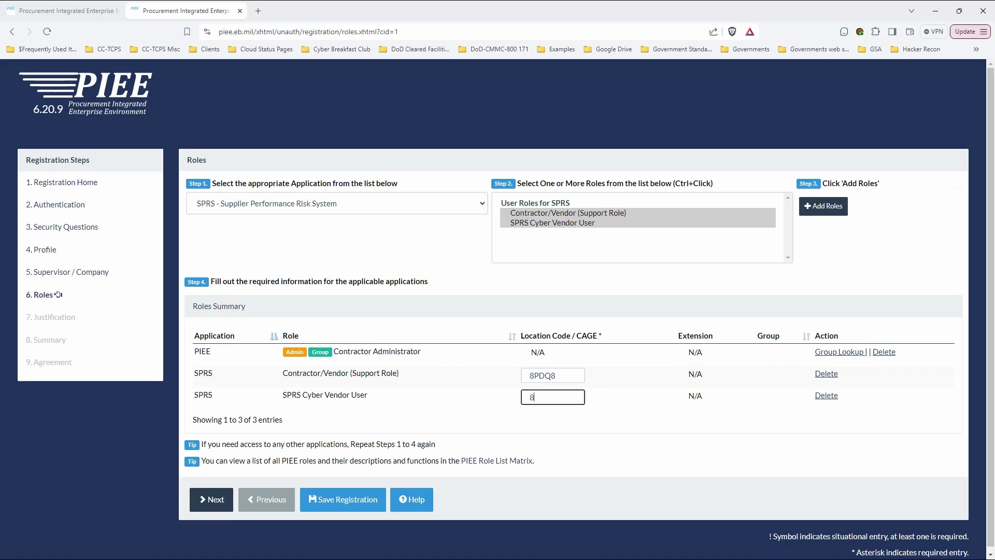
pyautogui.write('p')
pyautogui.write('q8')
pyautogui.press('Return')
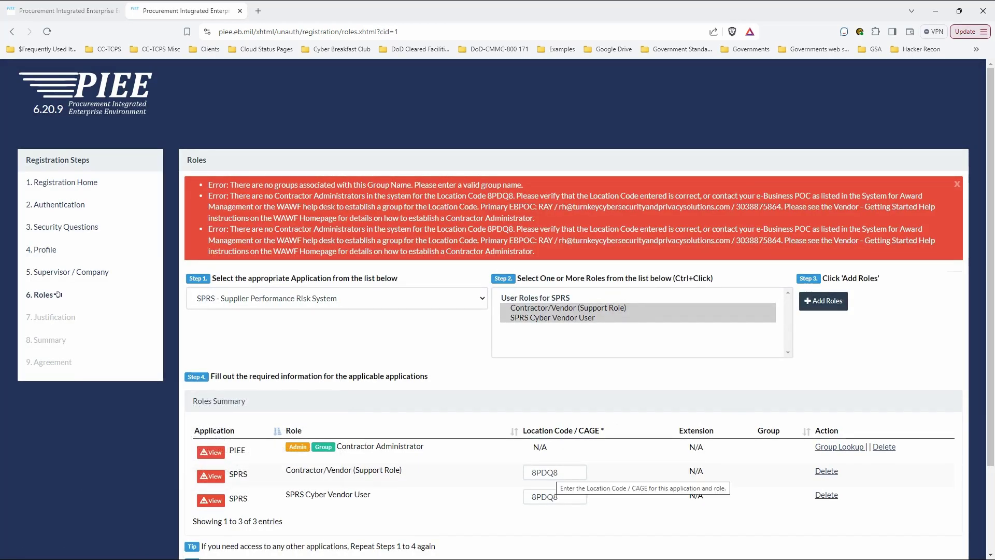
# Change the Contractor/Vendor (Support Role) CAGE code from 8PDQ8 to 8PWS0 and resubmit
pyautogui.click(557, 472)
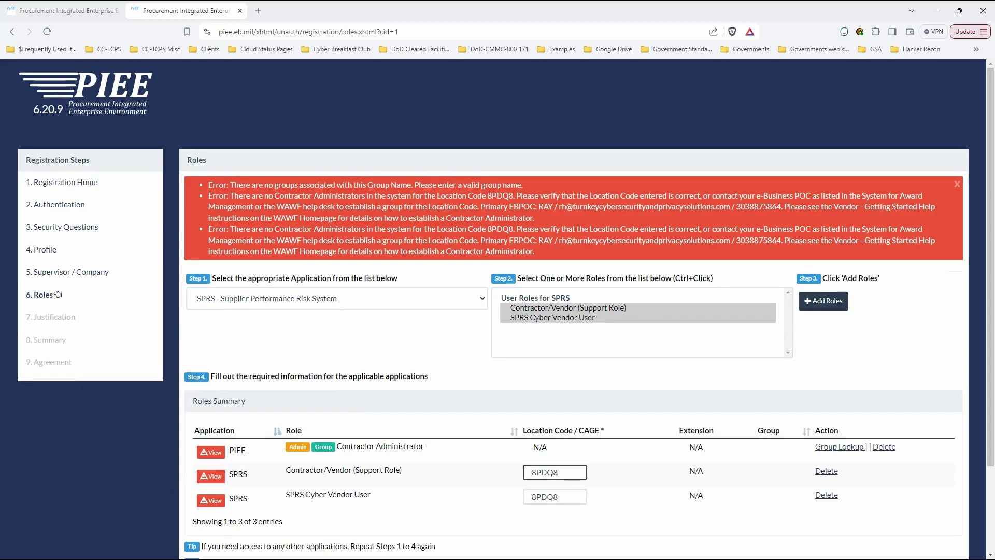
pyautogui.press('BackSpace')
pyautogui.press('BackSpace')
pyautogui.press('BackSpace')
pyautogui.press('BackSpace')
pyautogui.write('PWS0')
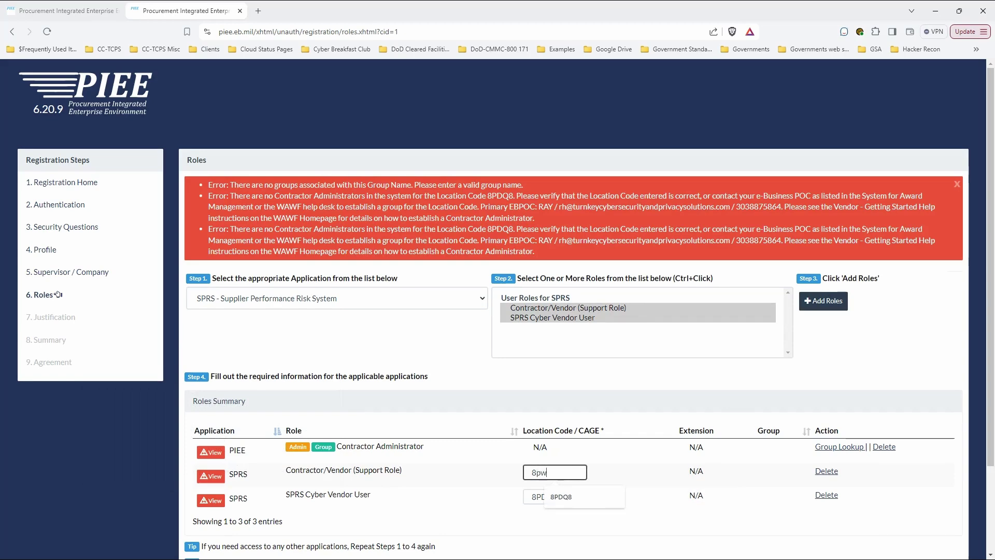
pyautogui.press('Tab')
pyautogui.press('Tab')
pyautogui.press('Tab')
pyautogui.press('Tab')
pyautogui.press('Tab')
pyautogui.press('Tab')
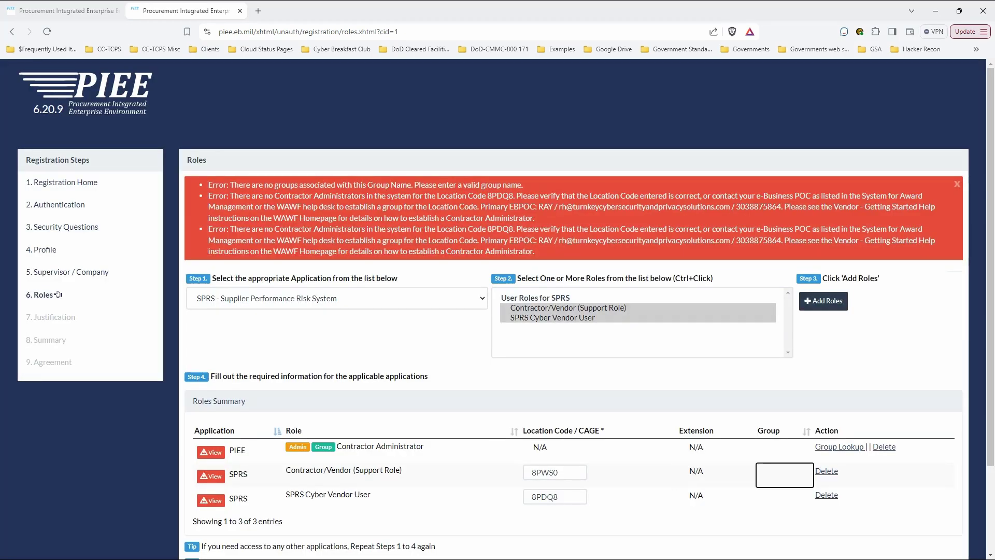
pyautogui.press('Tab')
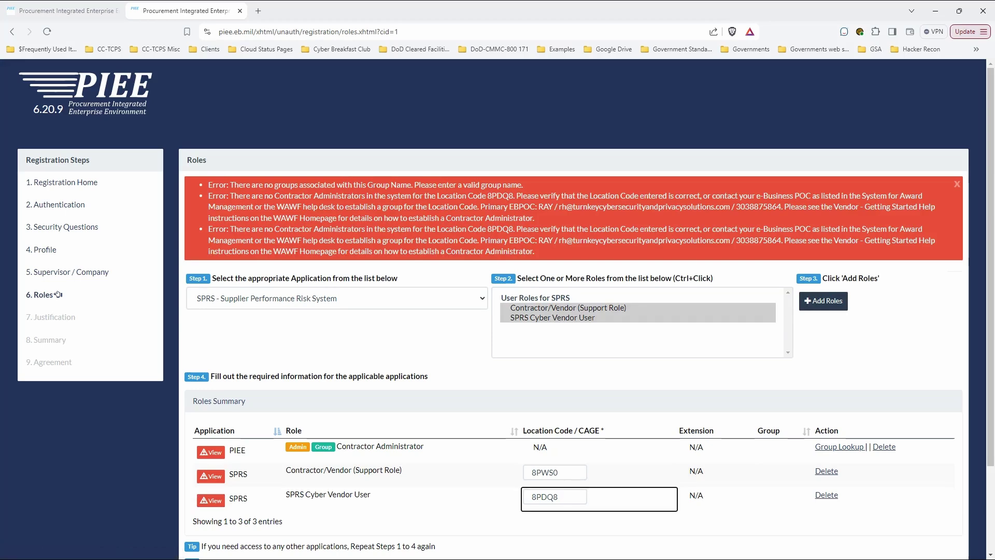
pyautogui.scroll(-1, 59, 295)
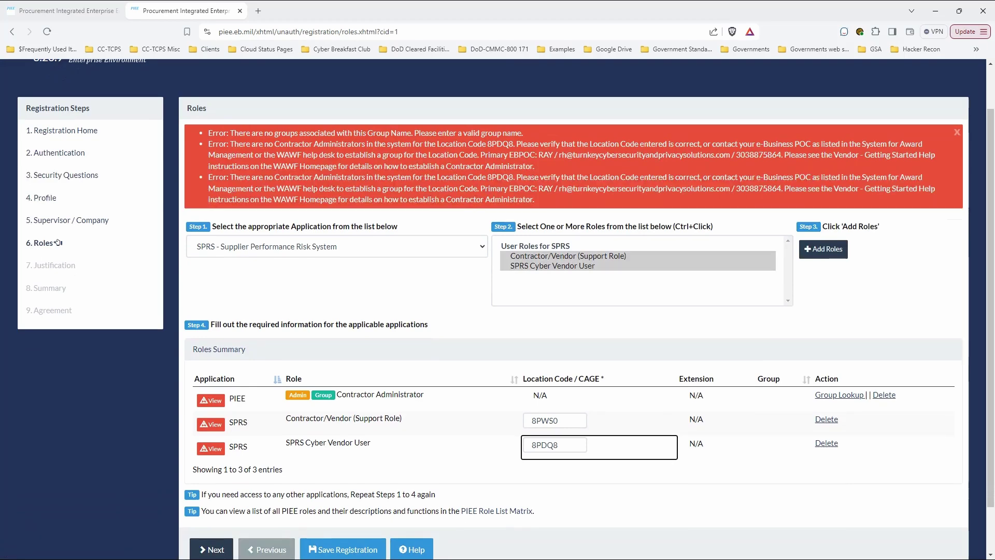
pyautogui.press('Return')
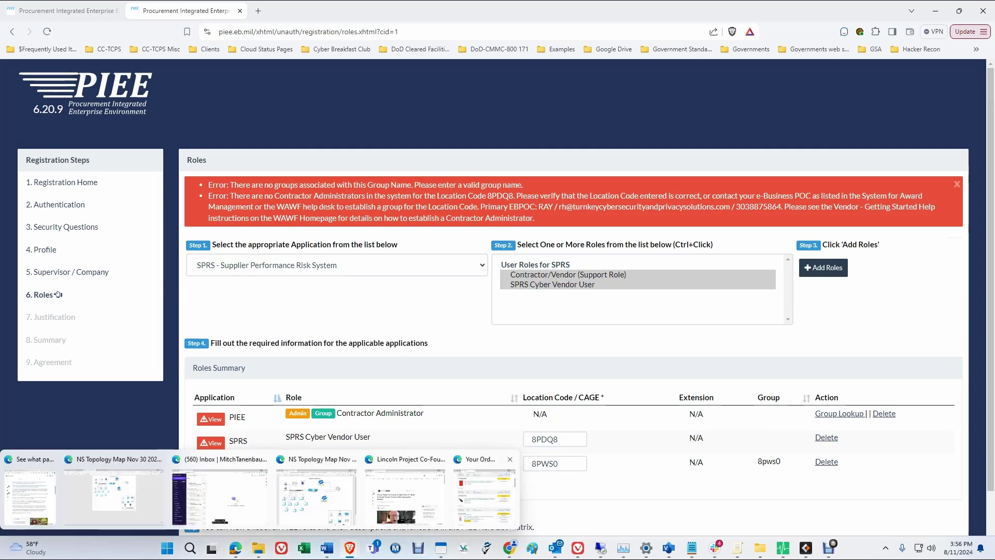
# Overwrite the SPRS Cyber Vendor User CAGE code with 8PWS0 and copy the group name 8pws0
pyautogui.press('Tab')
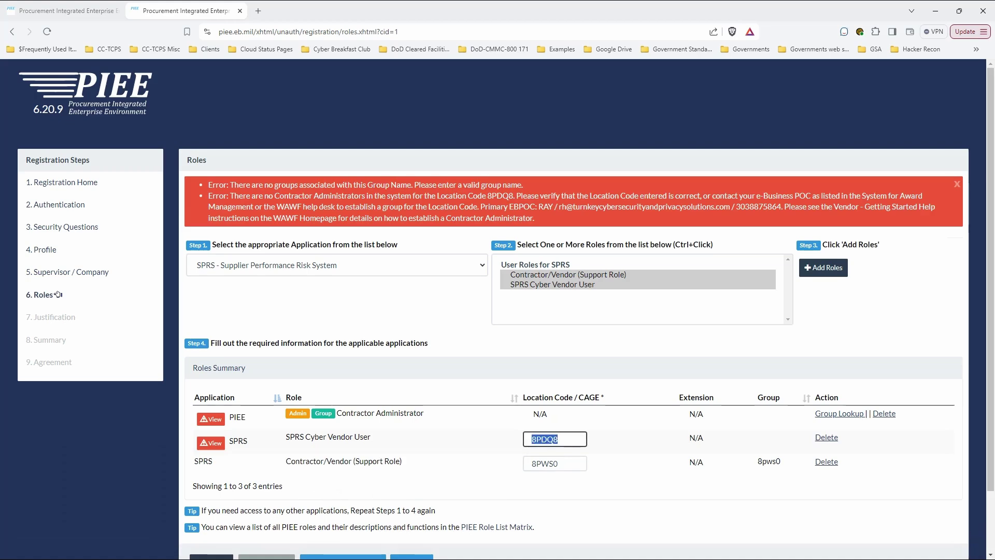
pyautogui.write('8')
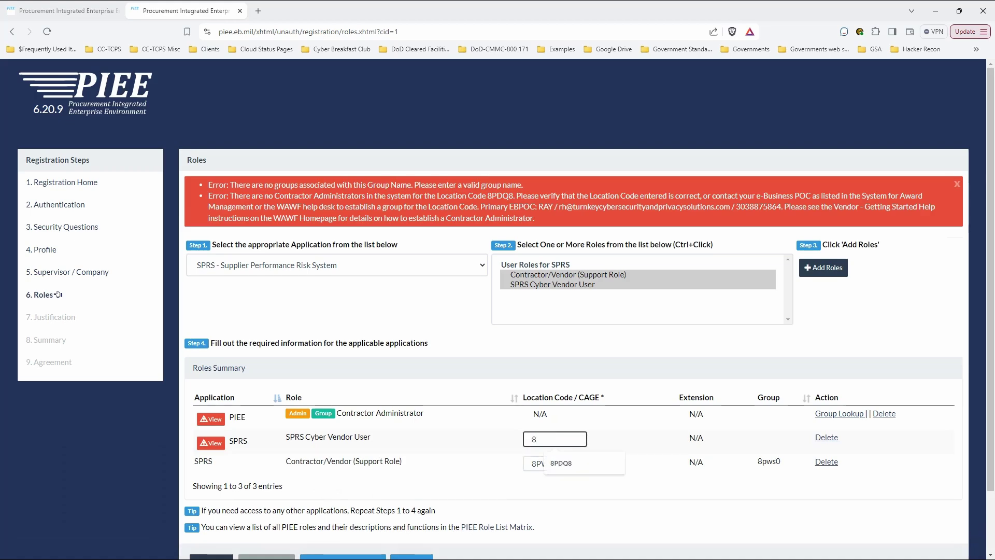
pyautogui.write('PWS0')
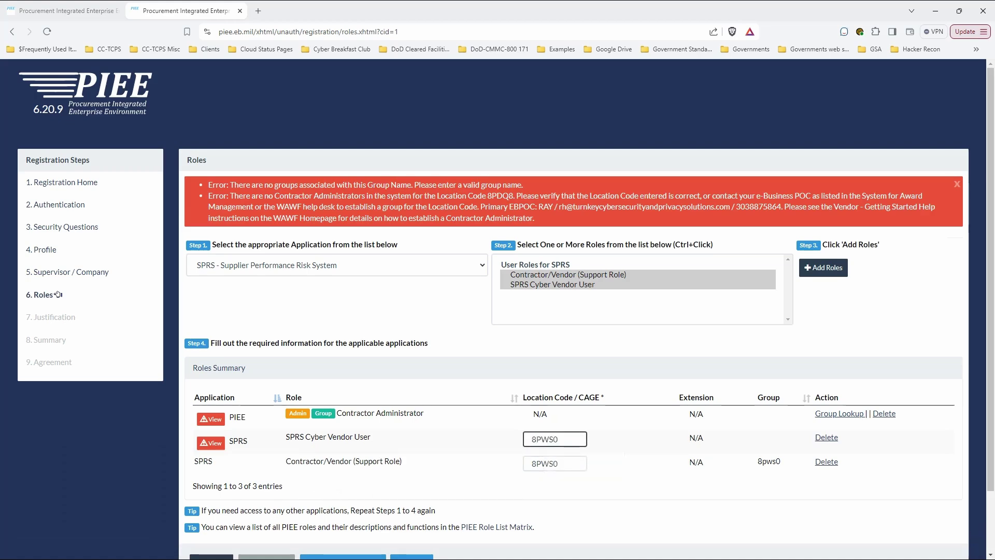
pyautogui.scroll(-1, 58, 294)
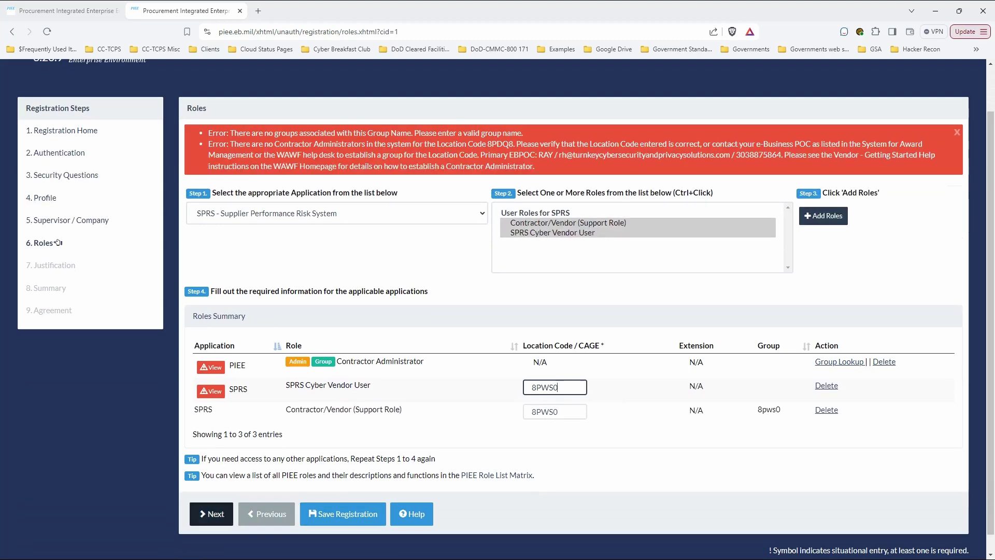
pyautogui.click(212, 513)
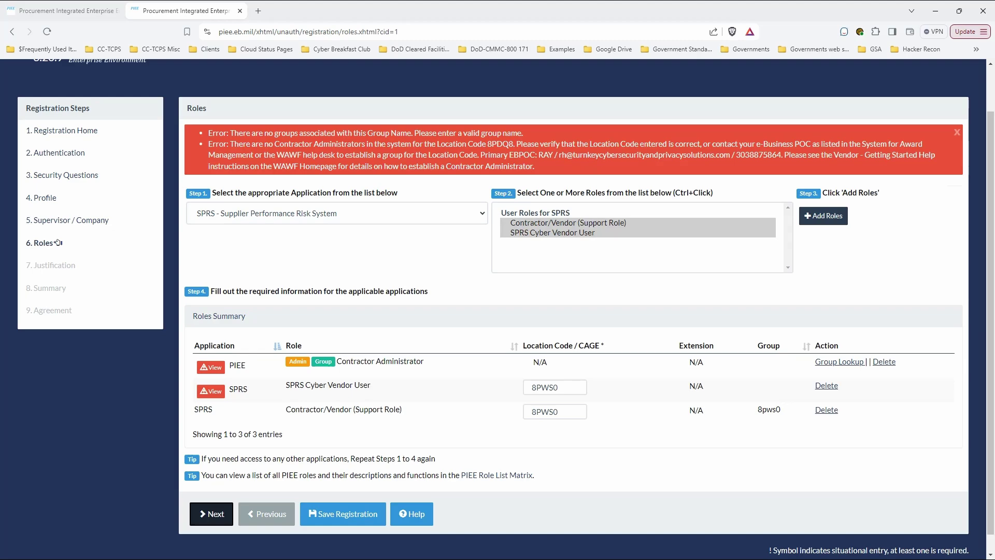
pyautogui.moveTo(781, 409); pyautogui.dragTo(757, 409)
pyautogui.hotkey('ctrl', 'c')
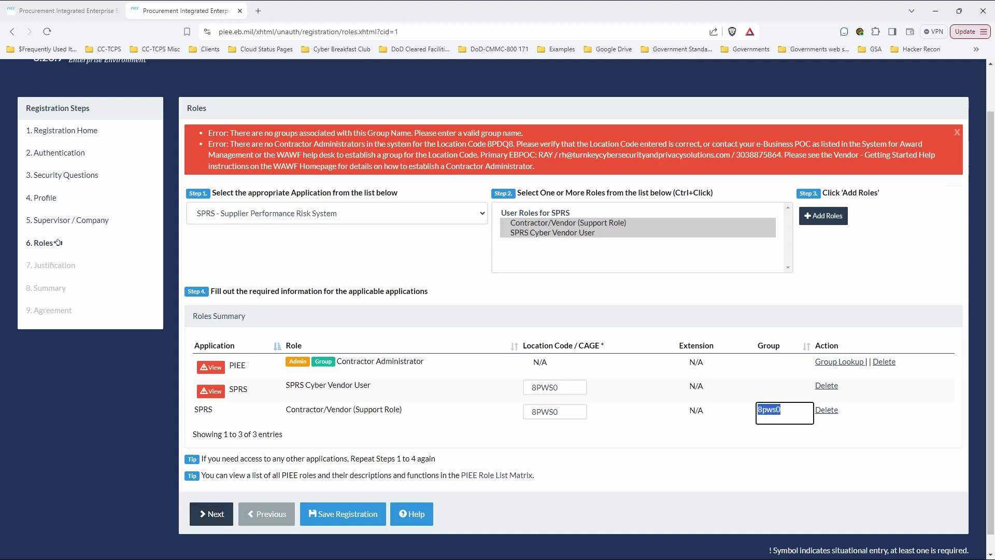
# Delete the Contractor/Vendor (Support Role) row and add that role back to the summary
pyautogui.press('Tab')
pyautogui.press('Return')
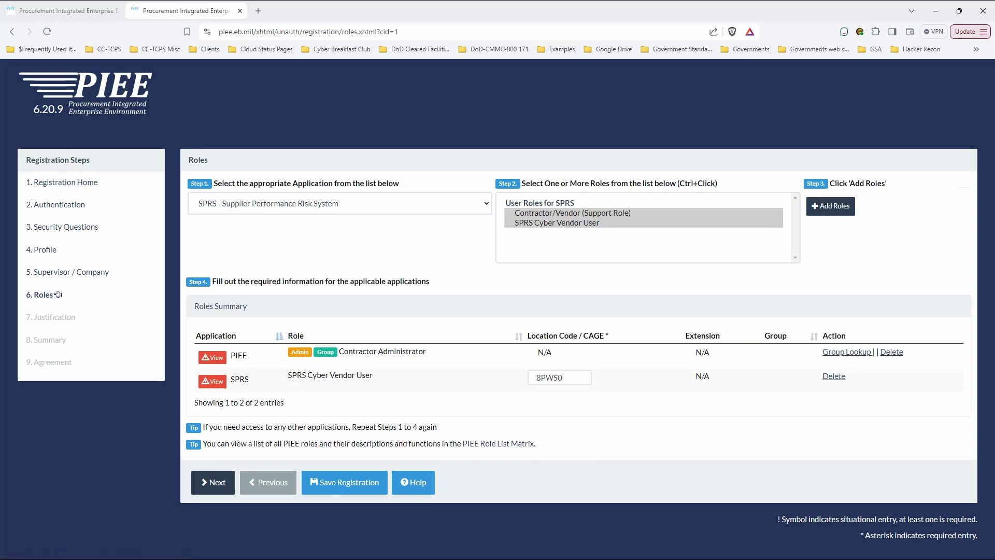
pyautogui.press('Up')
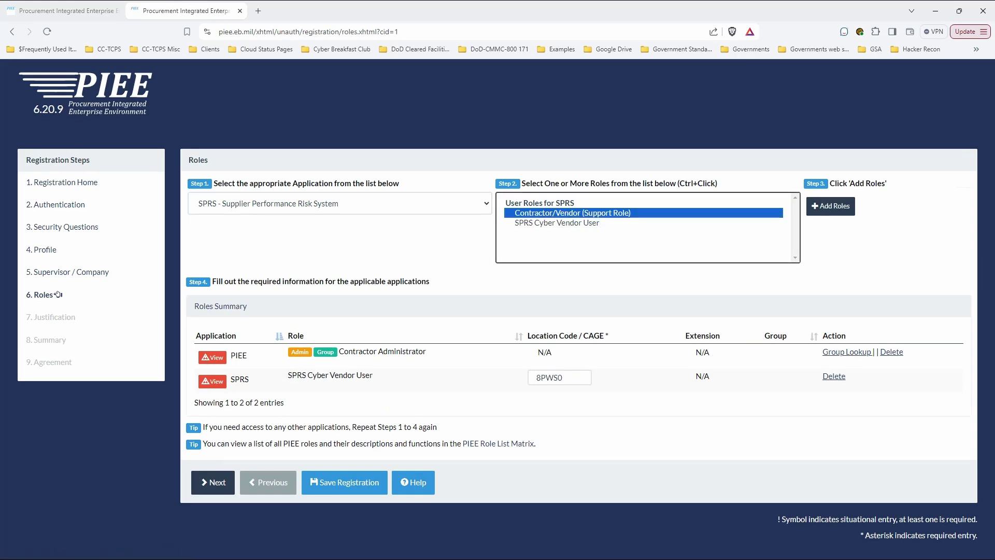
pyautogui.press('Tab')
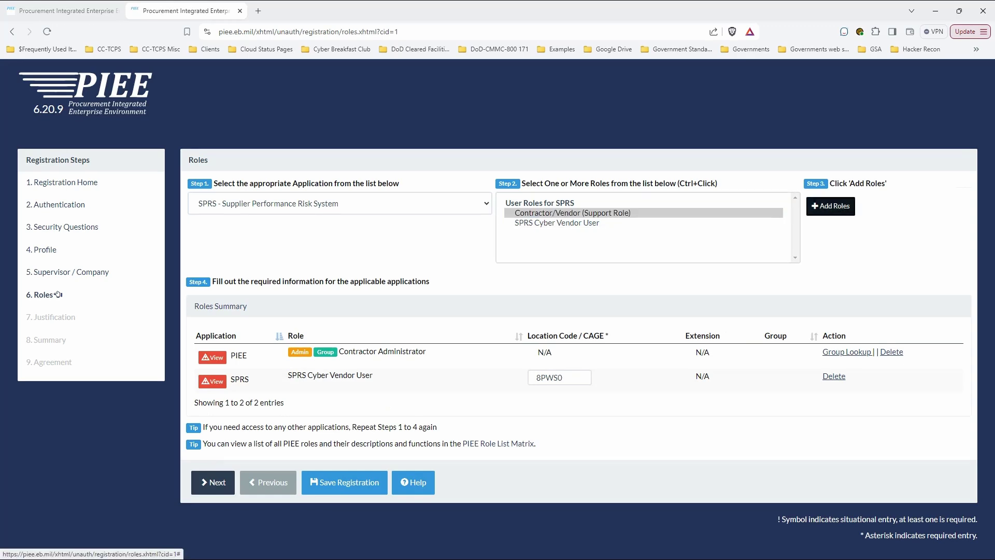
pyautogui.press('Return')
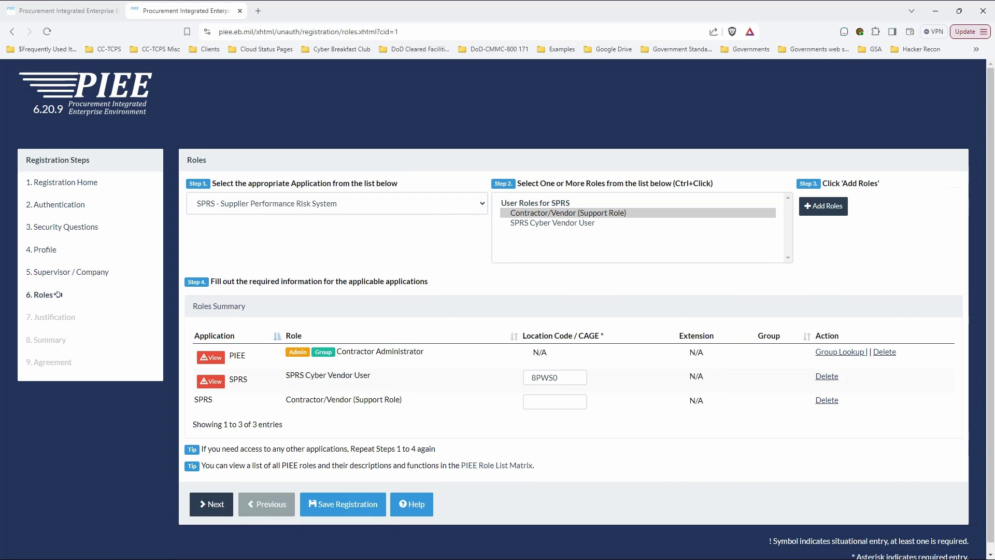
# Fill the re-added role's CAGE code with the saved 8PWS0 and submit the roles
pyautogui.press('Tab')
pyautogui.press('Down')
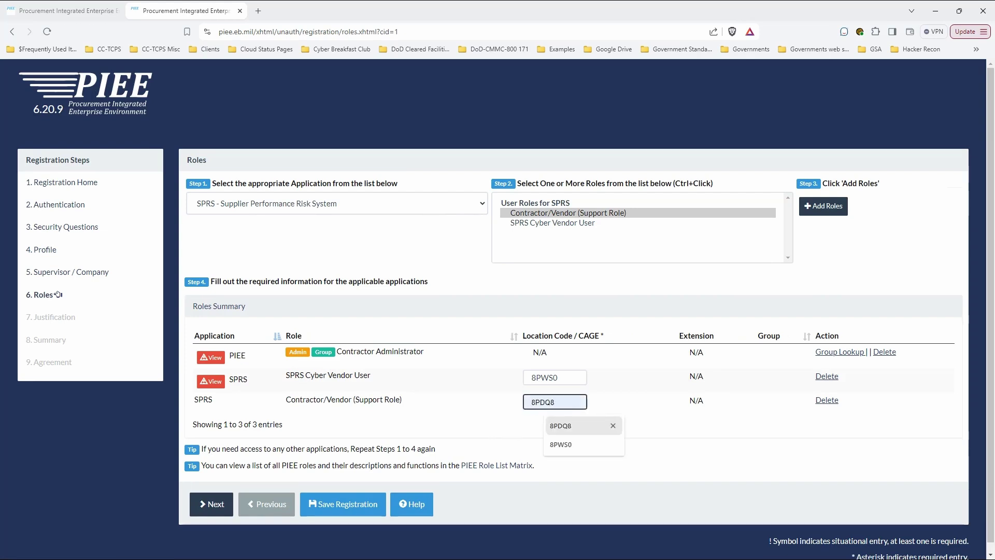
pyautogui.press('Down')
pyautogui.press('Return')
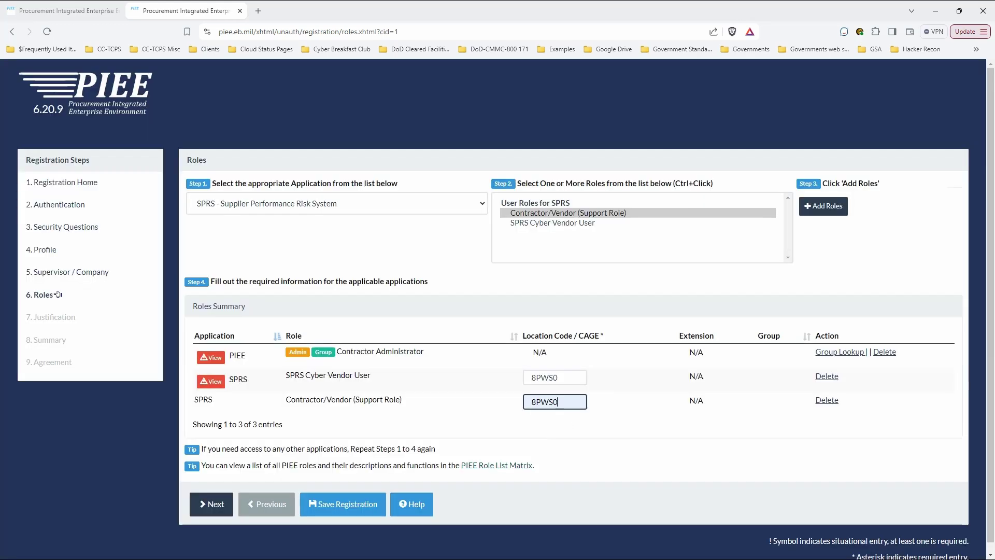
pyautogui.press('Return')
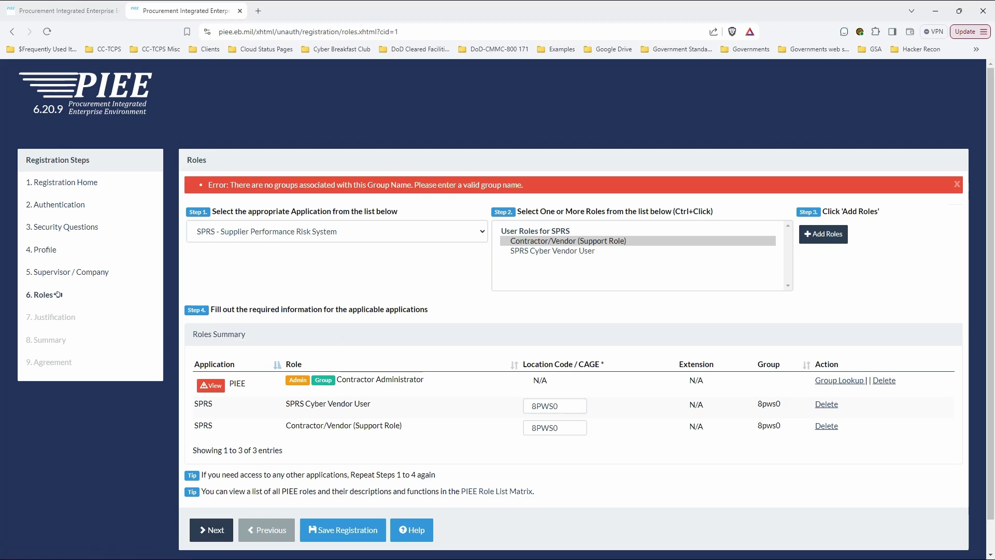
pyautogui.click(58, 295)
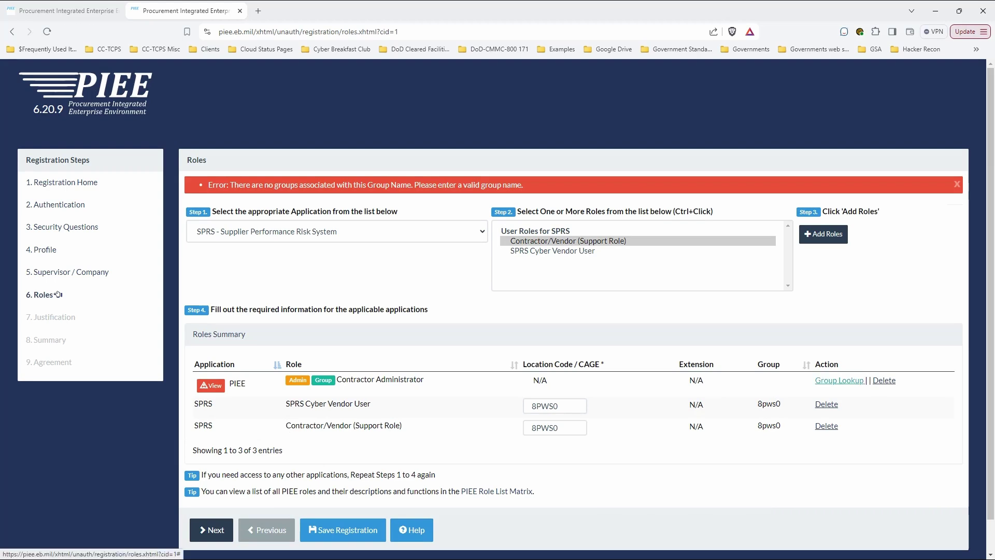
# Search groups by group name for TURNKEY for the Contractor Administrator role; nothing is found
pyautogui.click(839, 380)
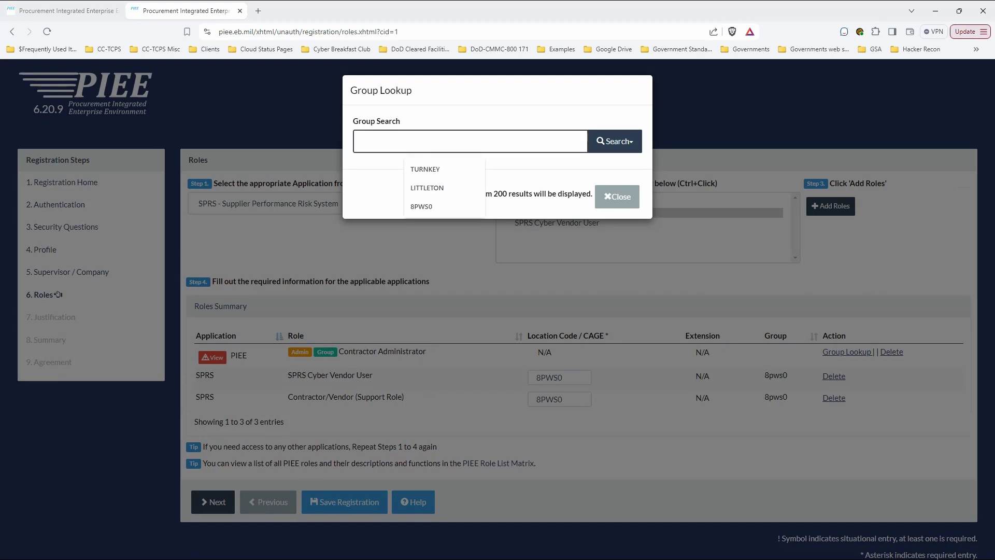
pyautogui.press('Down')
pyautogui.press('Return')
pyautogui.press('Tab')
pyautogui.press('Return')
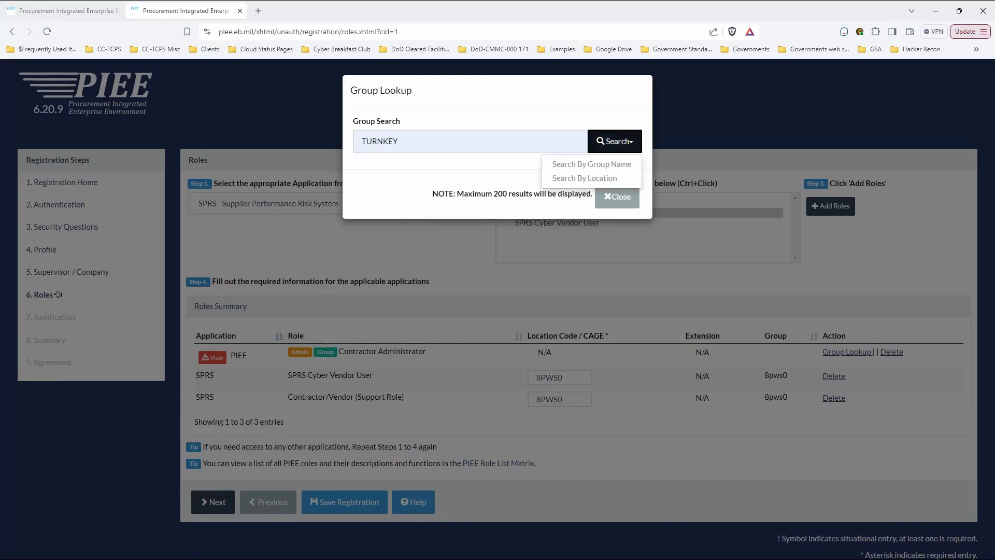
pyautogui.press('Down')
pyautogui.press('Return')
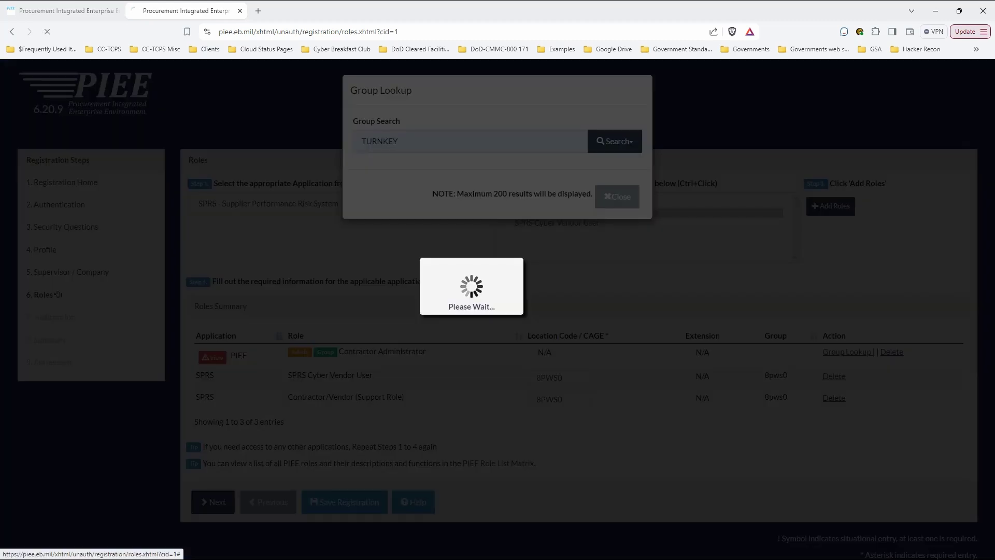
# Close the empty Group Lookup and return to the Roles page
pyautogui.press('Tab')
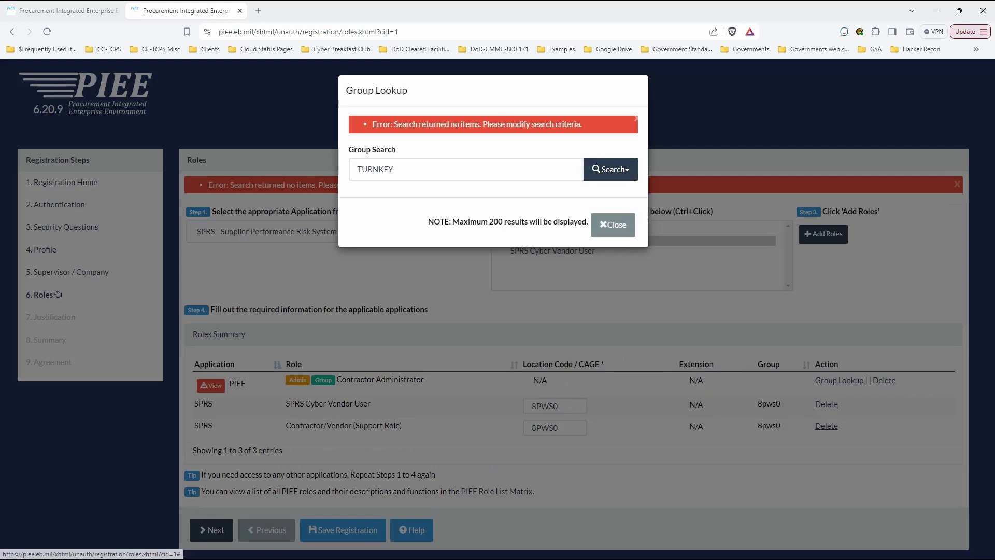
pyautogui.press('Tab')
pyautogui.press('Tab')
pyautogui.press('Tab')
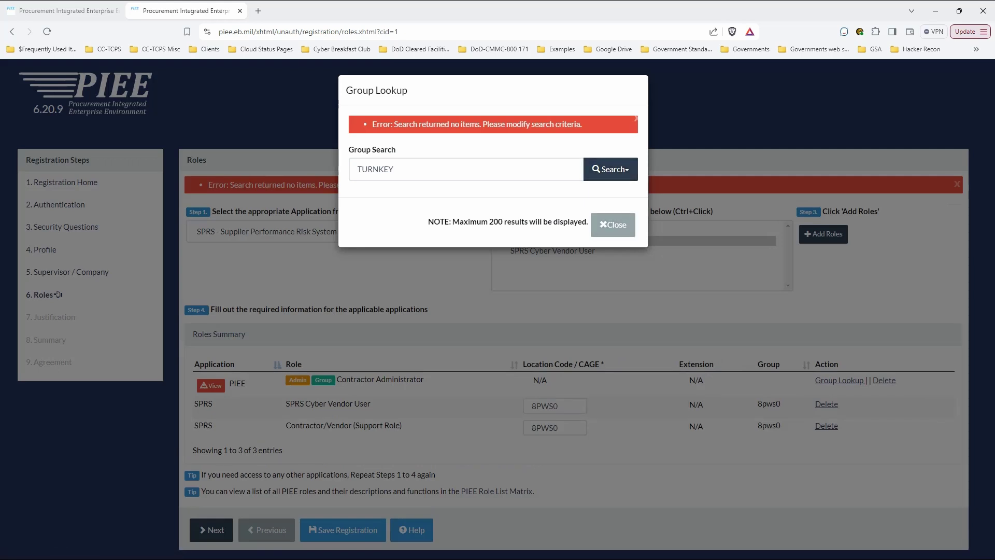
pyautogui.press('Tab')
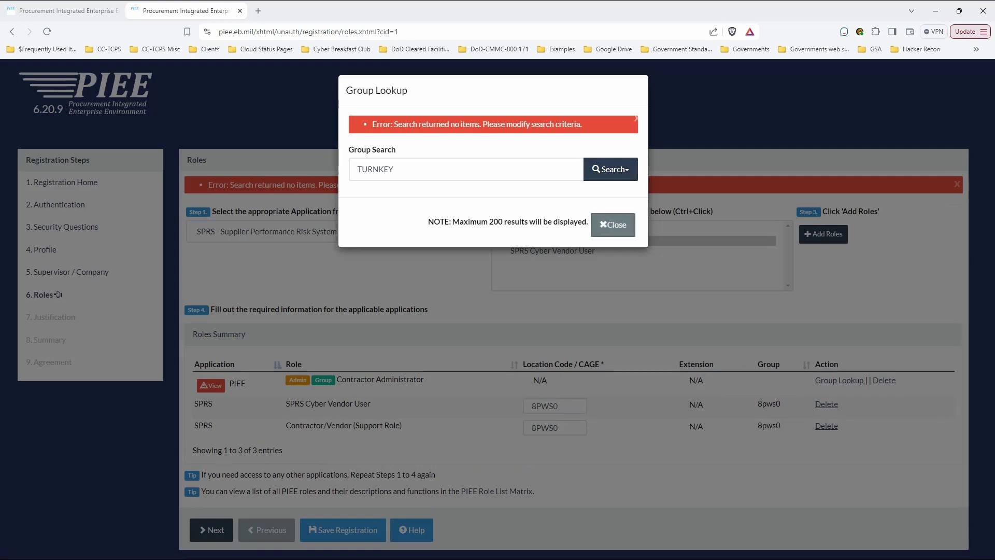
pyautogui.press('Return')
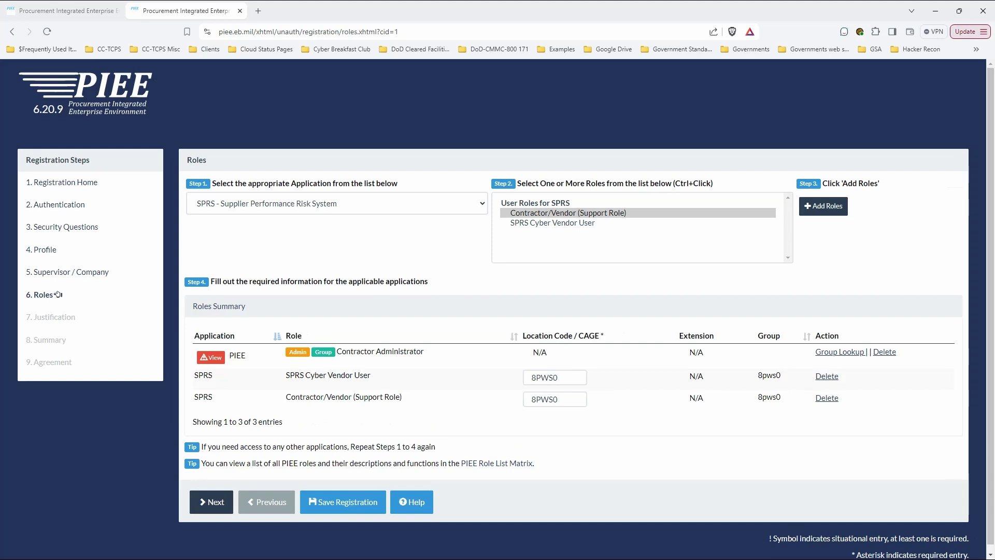
pyautogui.press('Tab')
# Remove the PIEE Contractor Administrator row, then re-add that role under the PIEE application
pyautogui.moveTo(523, 335); pyautogui.dragTo(547, 353)
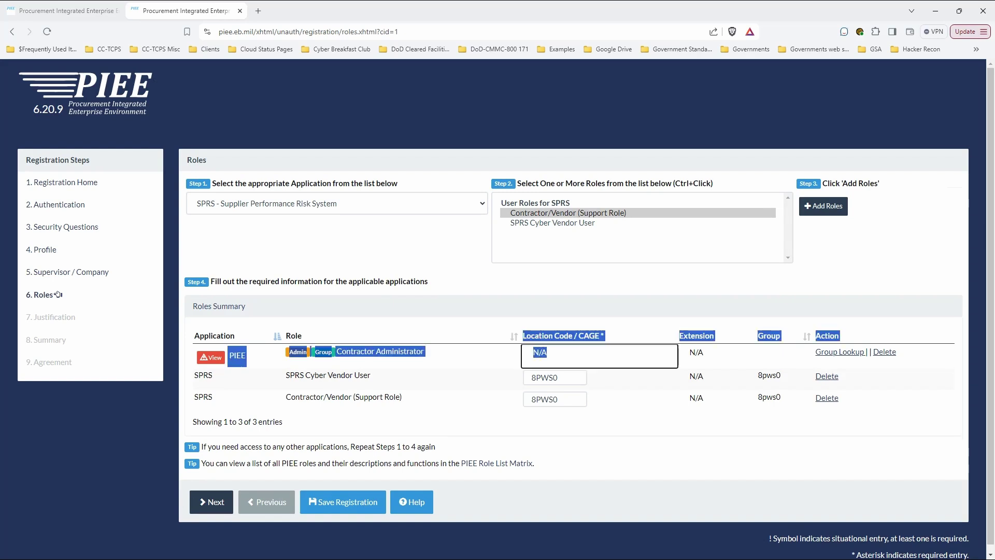
pyautogui.click(884, 351)
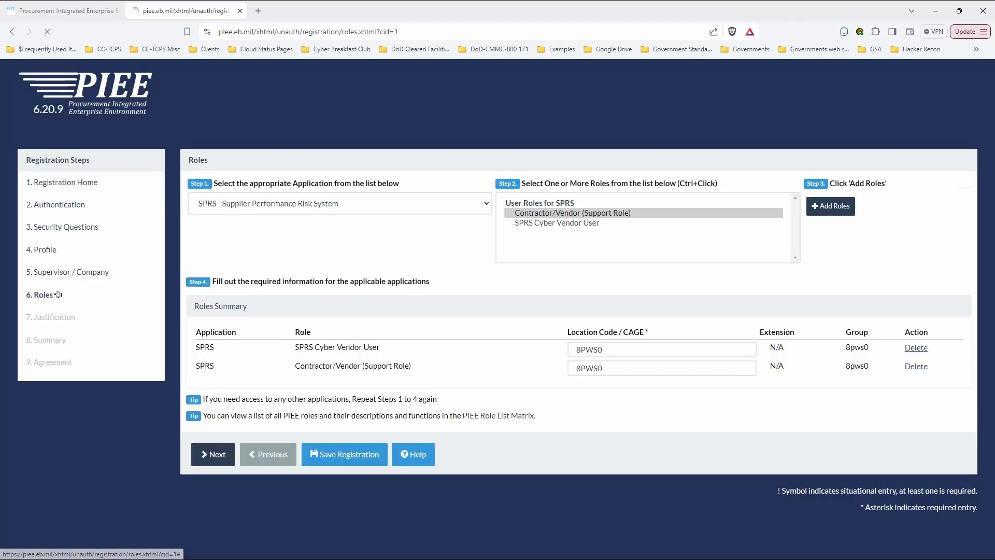
pyautogui.hotkey('alt', 'Down')
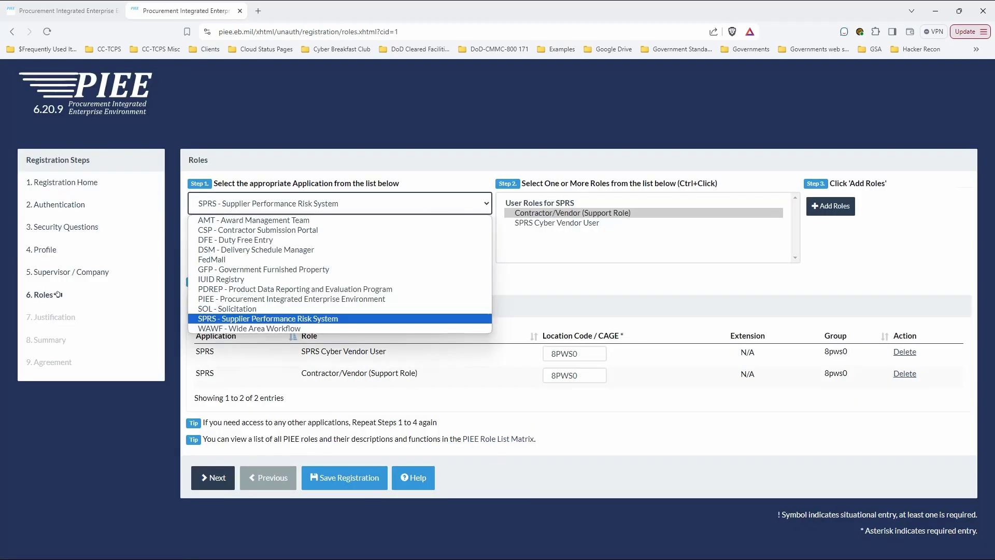
pyautogui.press('Up')
pyautogui.press('Up')
pyautogui.press('Return')
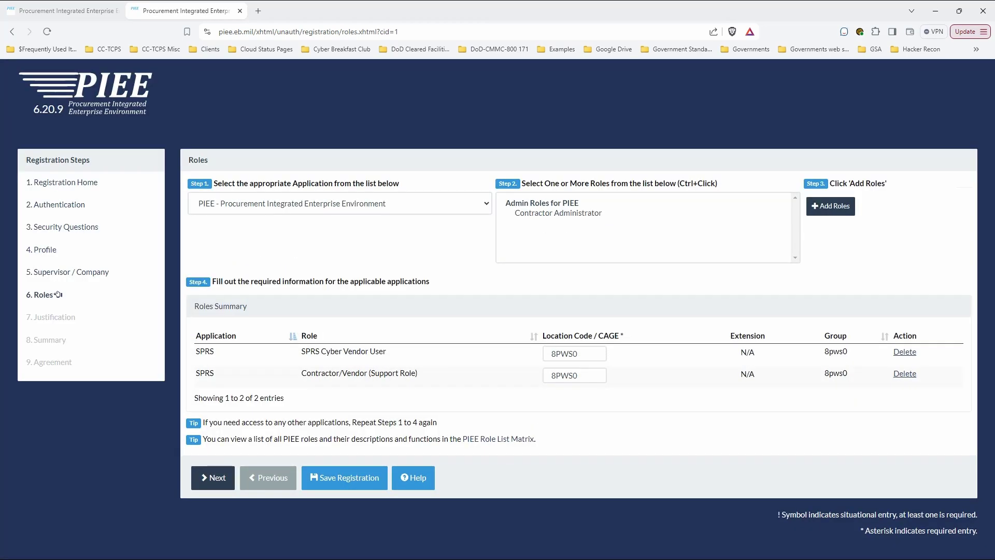
pyautogui.press('Tab')
pyautogui.press('Down')
pyautogui.press('Tab')
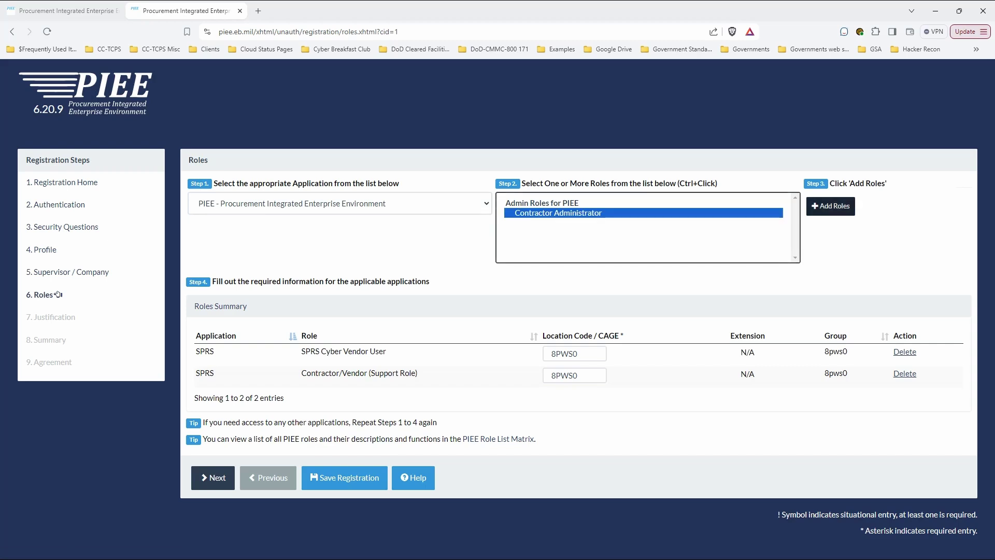
pyautogui.press('Return')
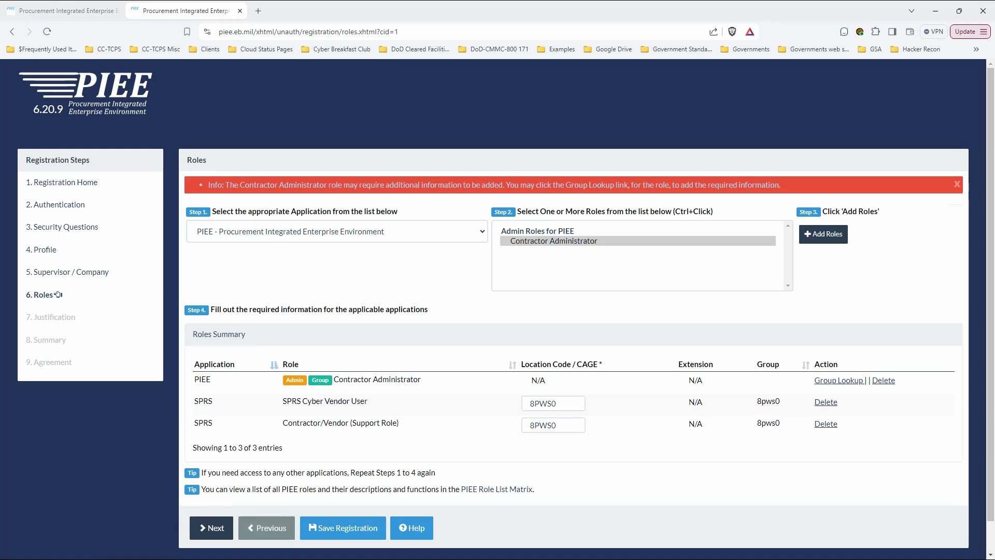
# Attempt to continue, then delete the Contractor Administrator role again after the group error
pyautogui.hotkey('shift', 'Tab')
pyautogui.hotkey('shift', 'Tab')
pyautogui.press('Return')
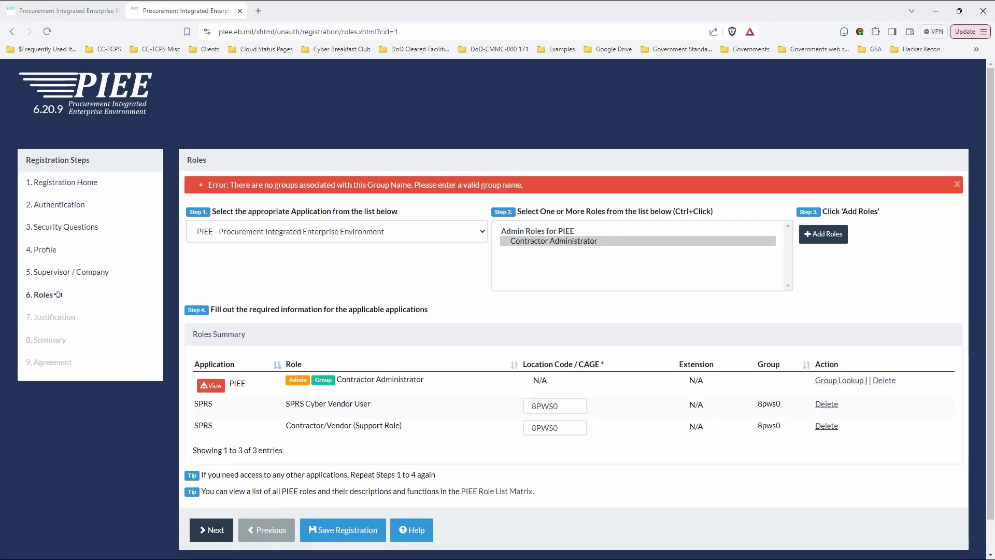
pyautogui.press('Tab')
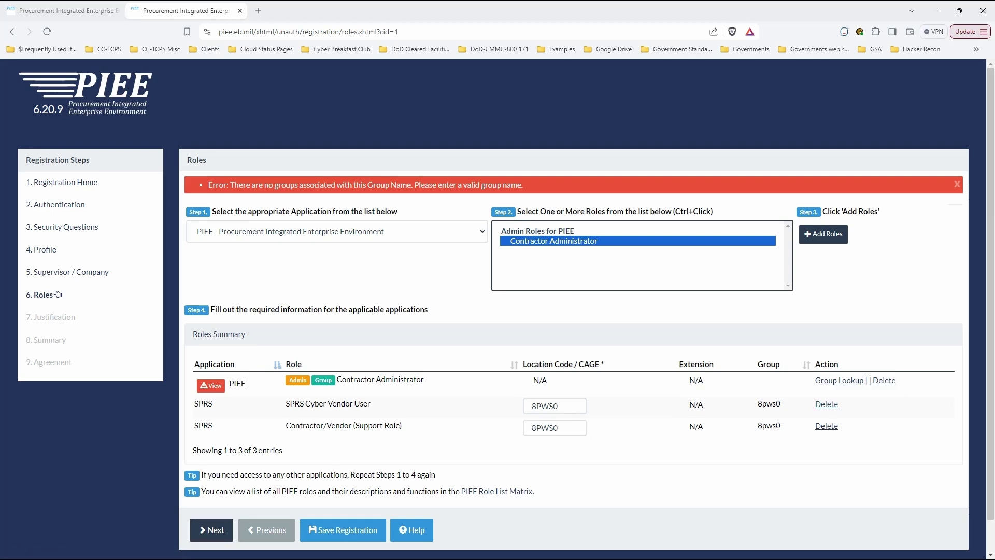
pyautogui.click(884, 380)
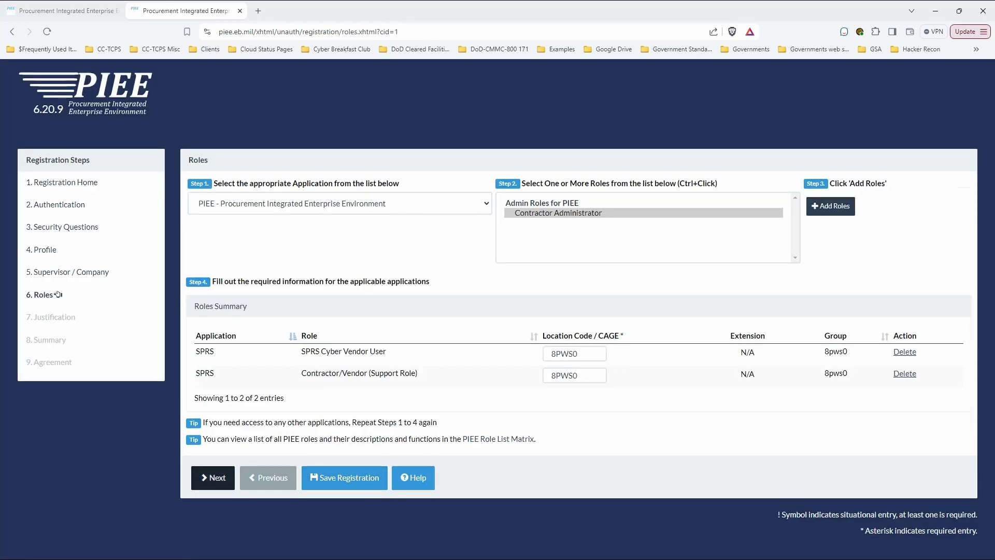
# Enter justification 'Need to enter SPRS Scores' and continue past the summary to the agreement
pyautogui.click(213, 477)
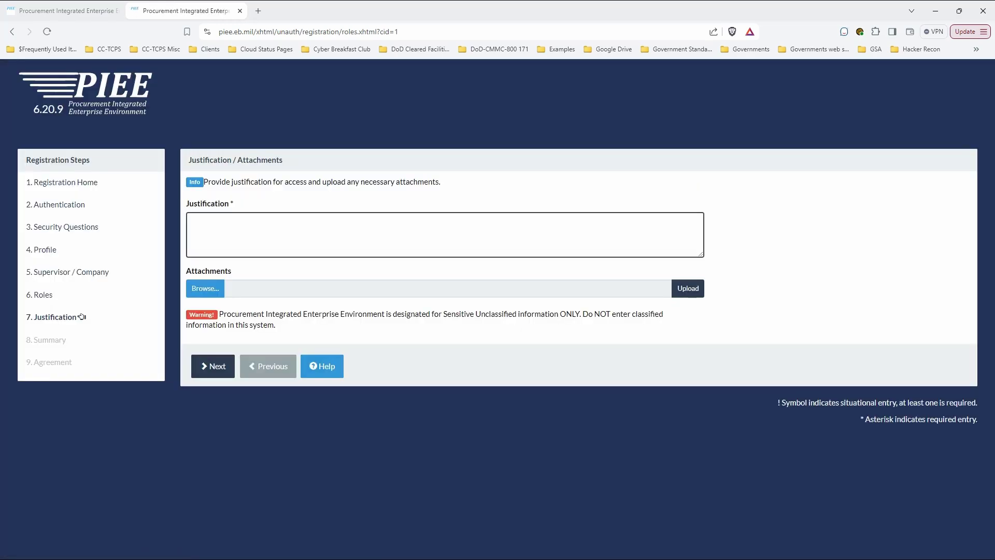
pyautogui.write('Need to enter SPRS Scores')
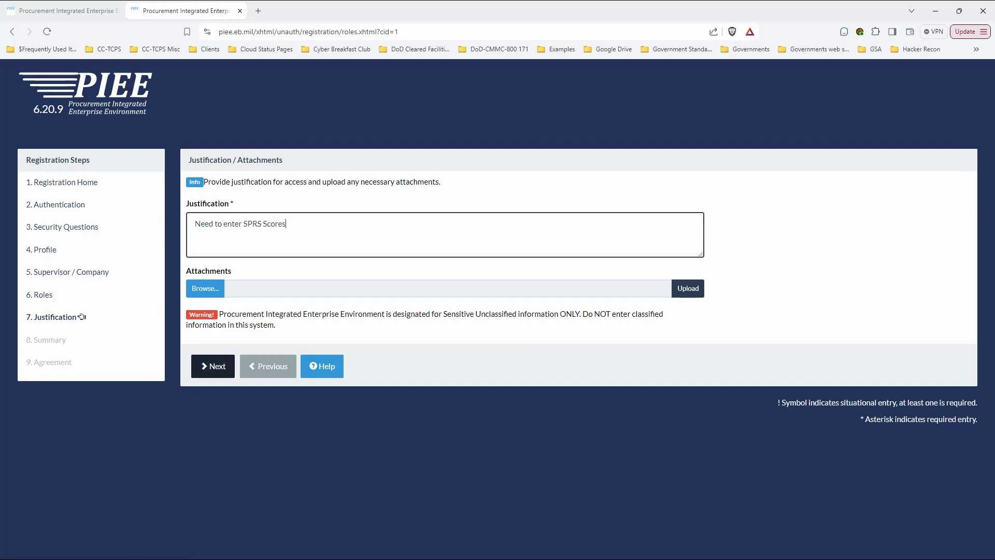
pyautogui.click(72, 339)
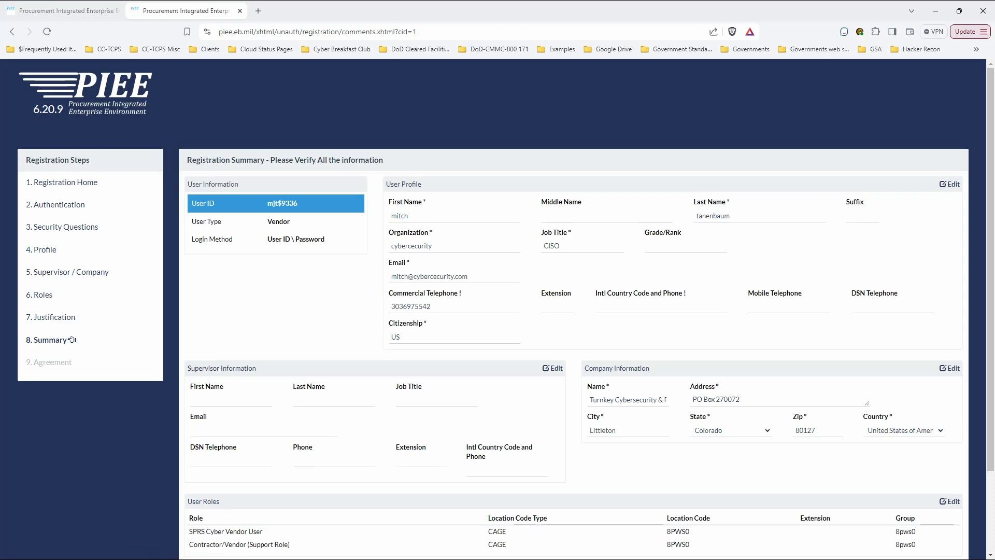
pyautogui.scroll(-2, 497, 311)
pyautogui.click(211, 494)
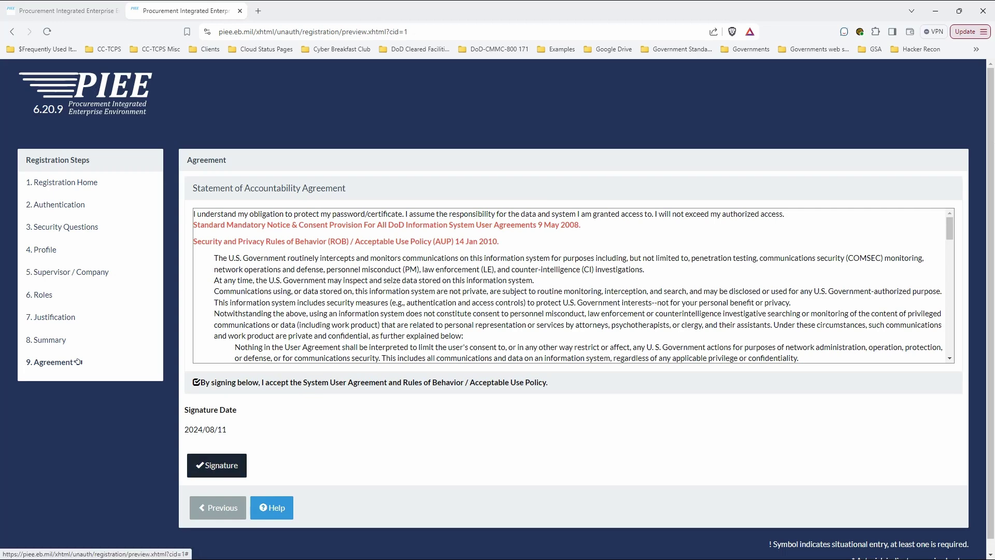
# Step back to the registration summary, then return to the agreement
pyautogui.scroll(-1, 78, 361)
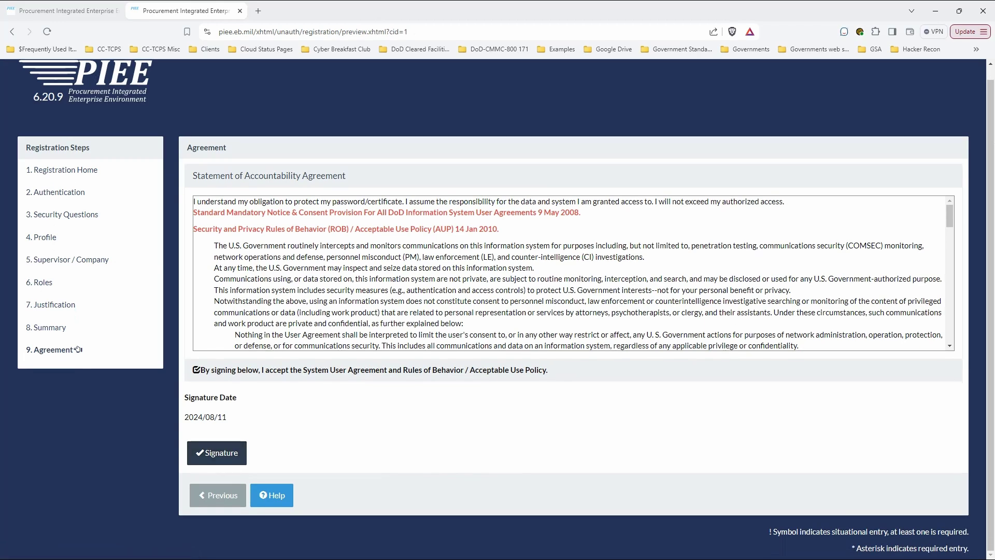
pyautogui.press('Tab')
pyautogui.press('Return')
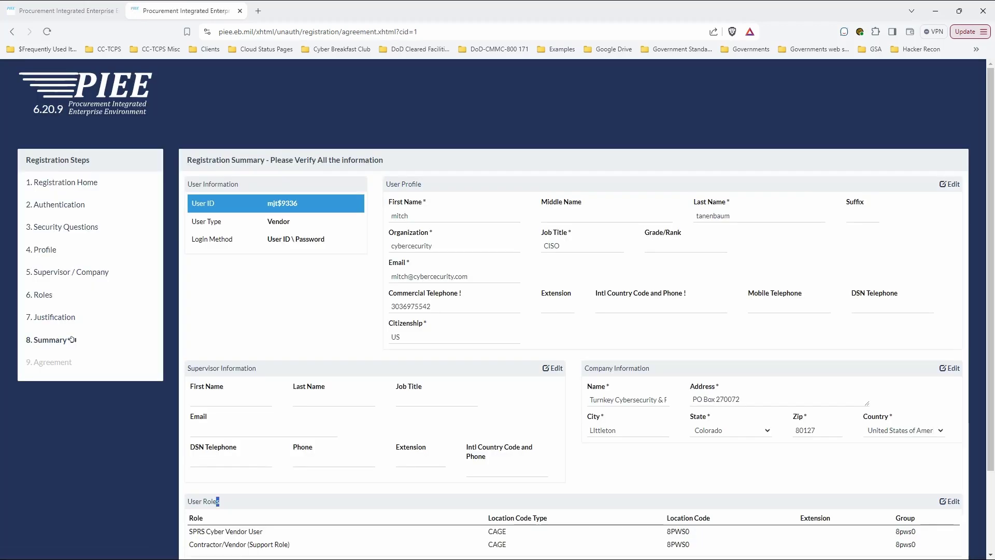
pyautogui.scroll(-2, 72, 339)
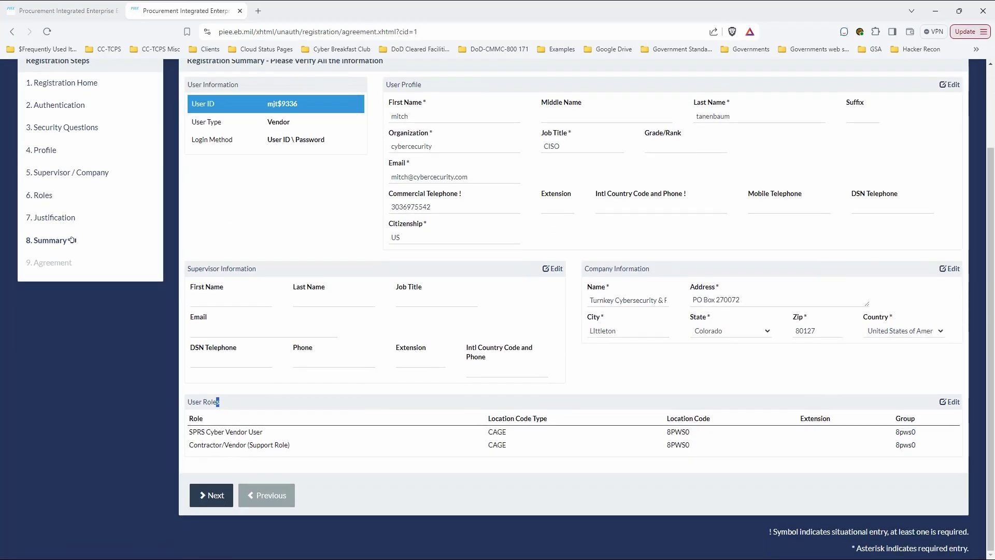
pyautogui.press('Tab')
pyautogui.press('Return')
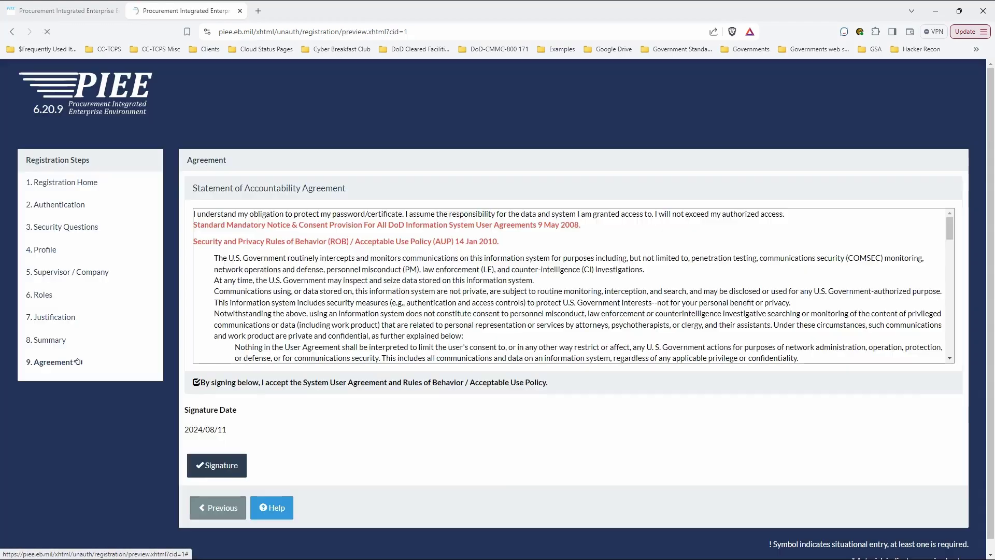
# Go back through the summary and justification, then jump to '6. Roles' in the sidebar
pyautogui.click(72, 340)
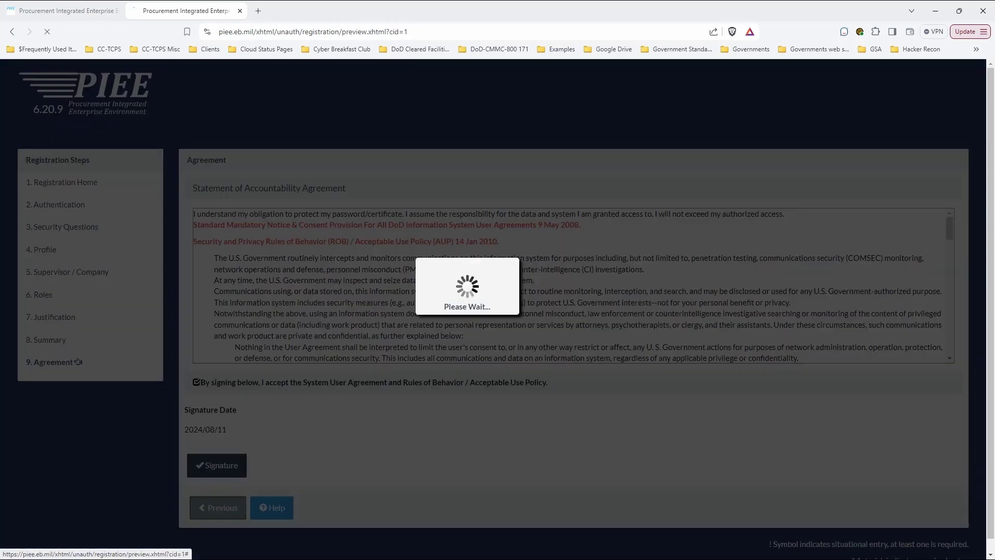
pyautogui.scroll(-2, 72, 339)
pyautogui.press('Tab')
pyautogui.press('Tab')
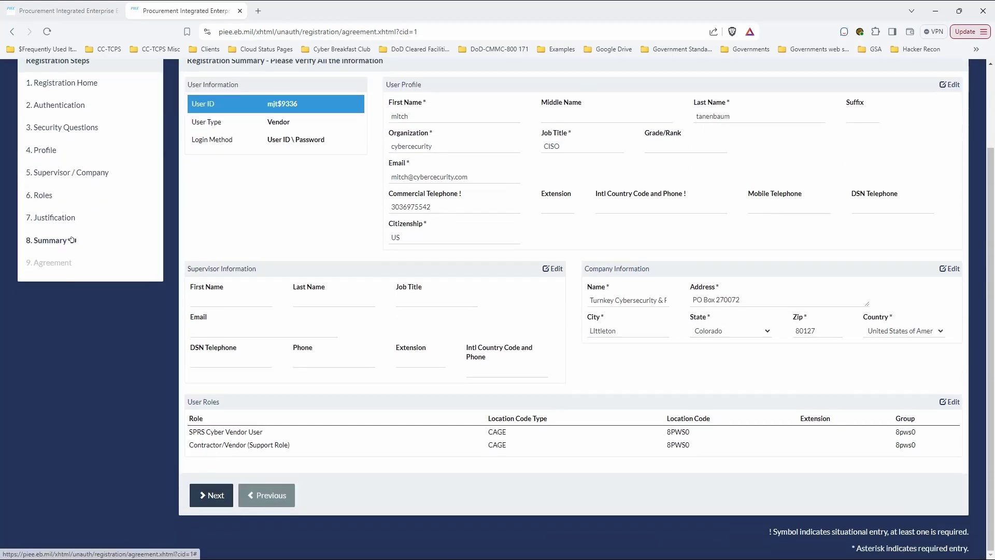
pyautogui.press('Return')
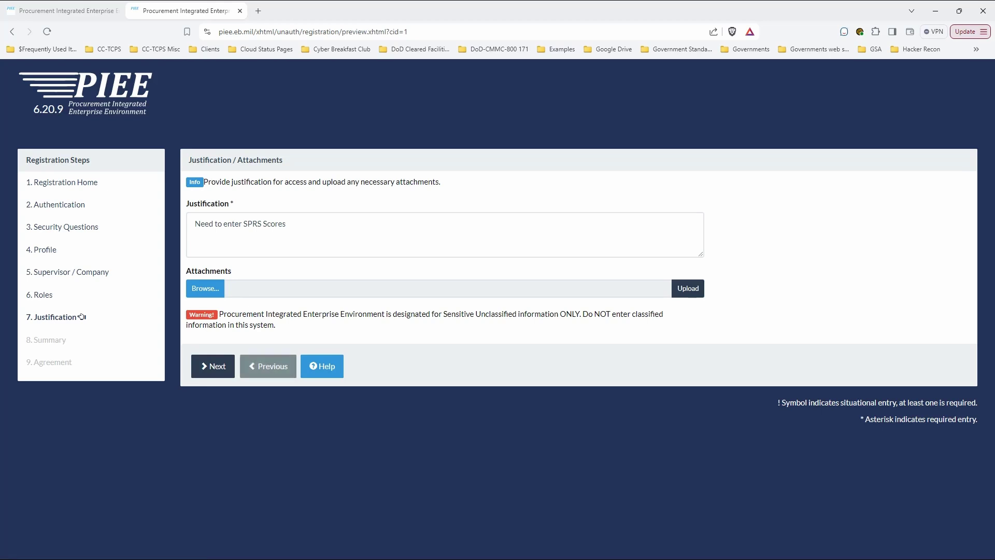
pyautogui.click(59, 294)
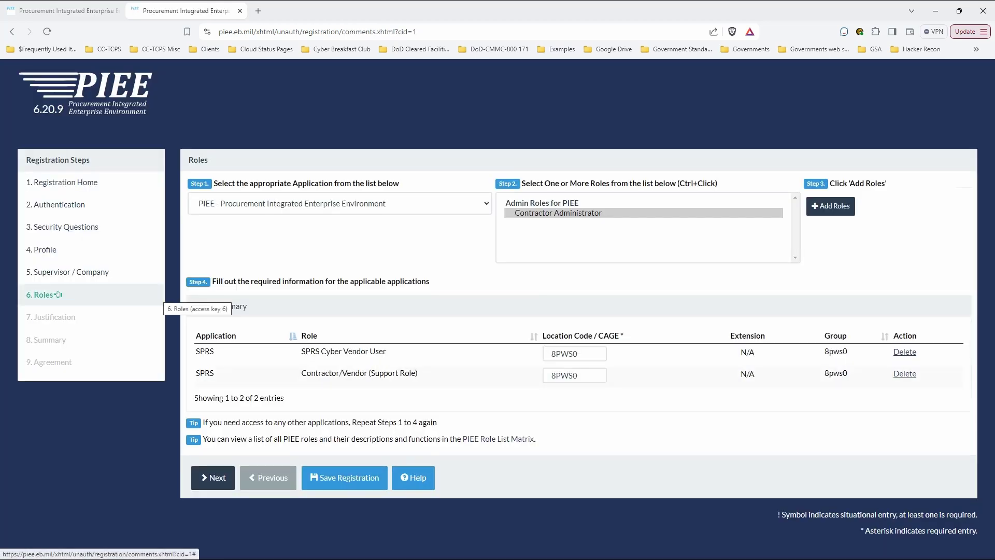
pyautogui.click(58, 294)
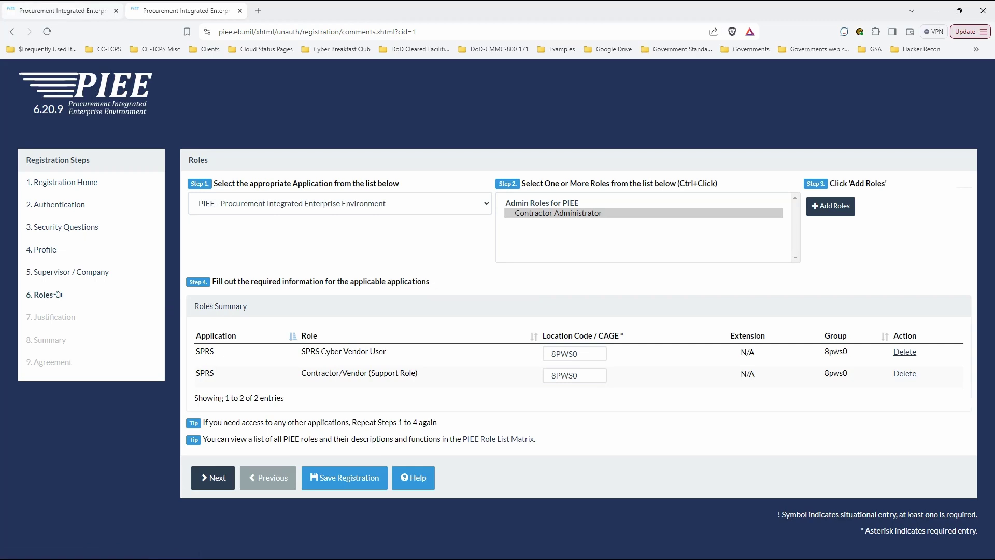